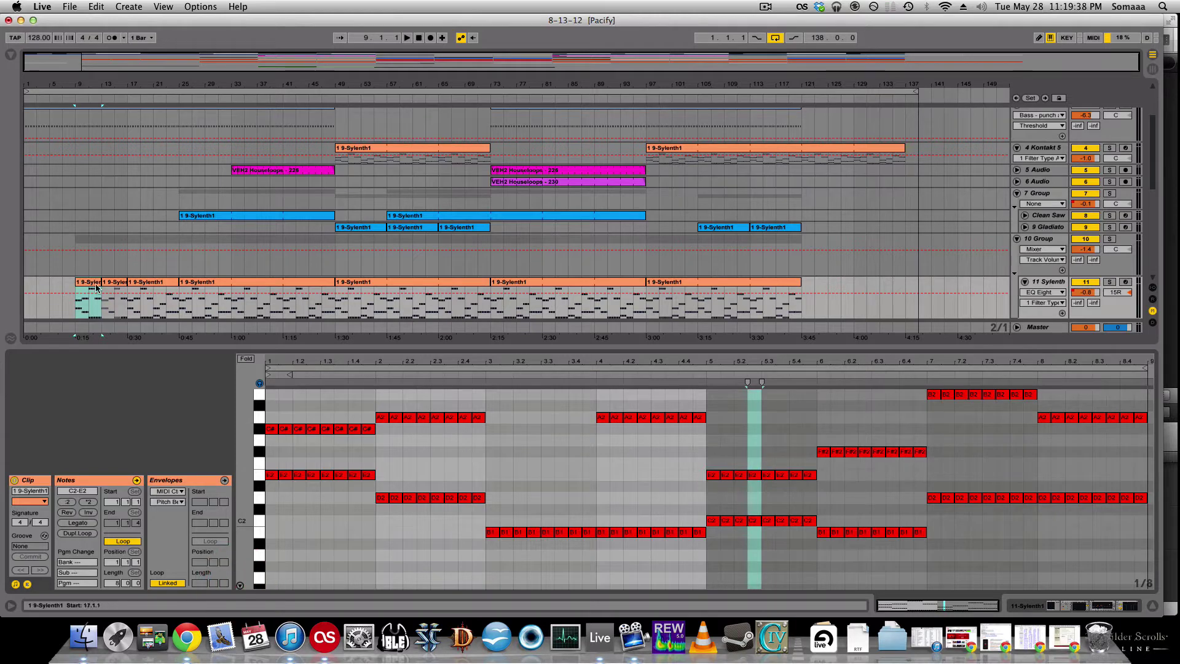
- Fold the piano roll to its used notes while playing the first clip on track 11 Sylenth, and view the next two clips
key(space)
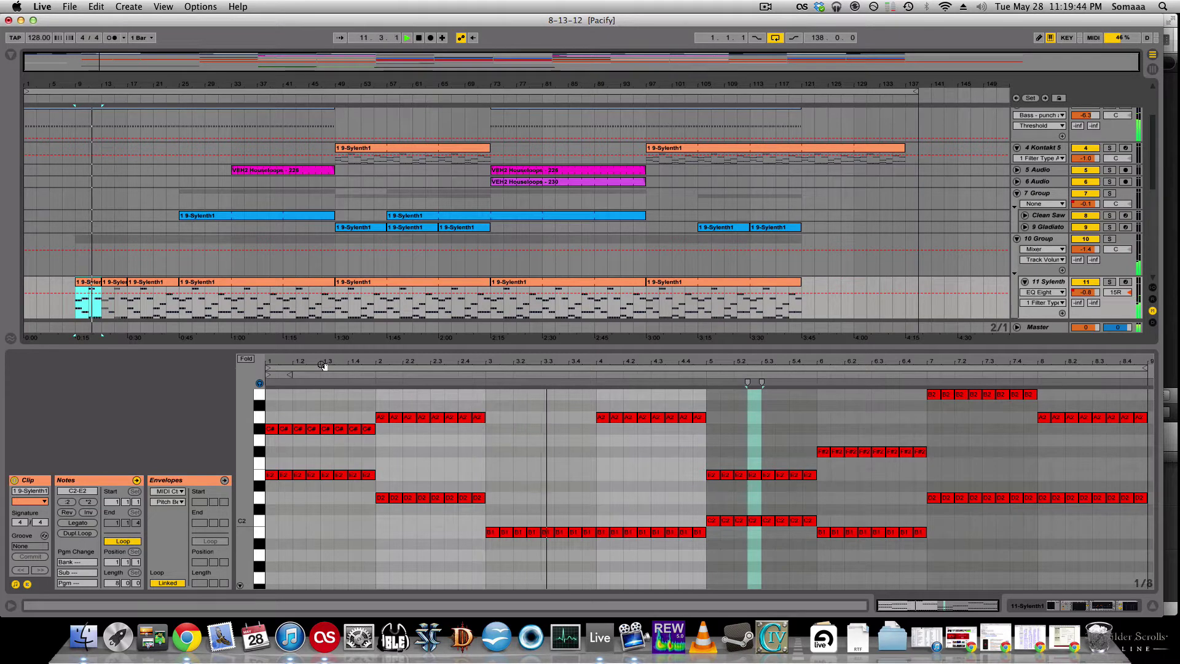
click(246, 359)
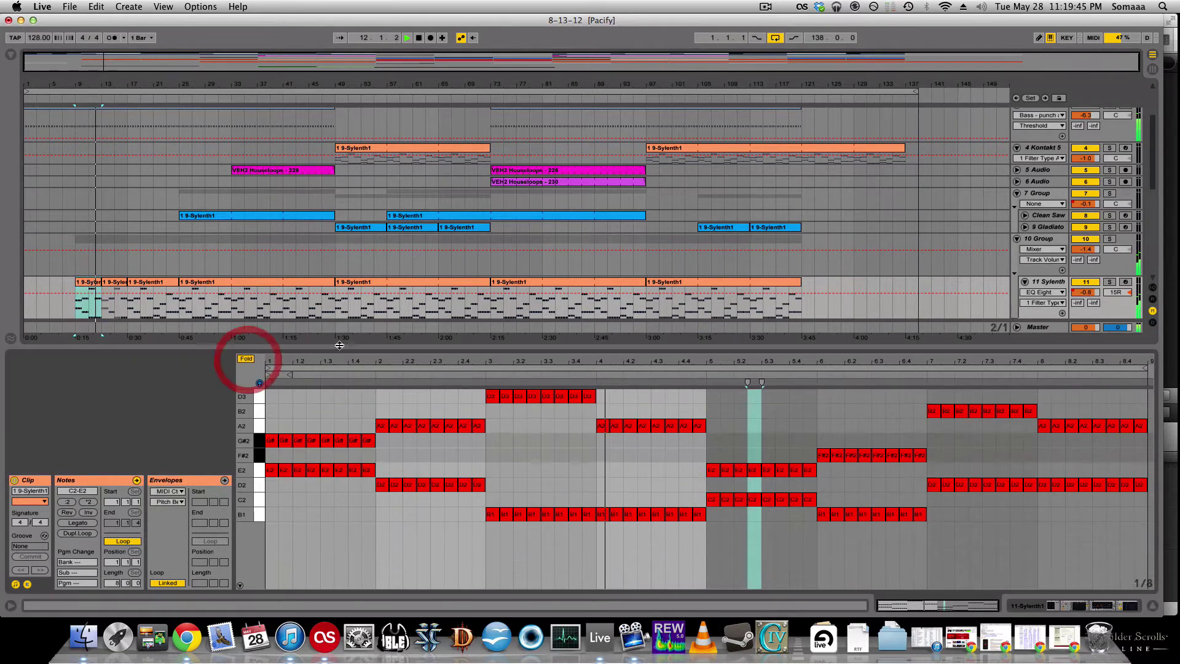
click(118, 284)
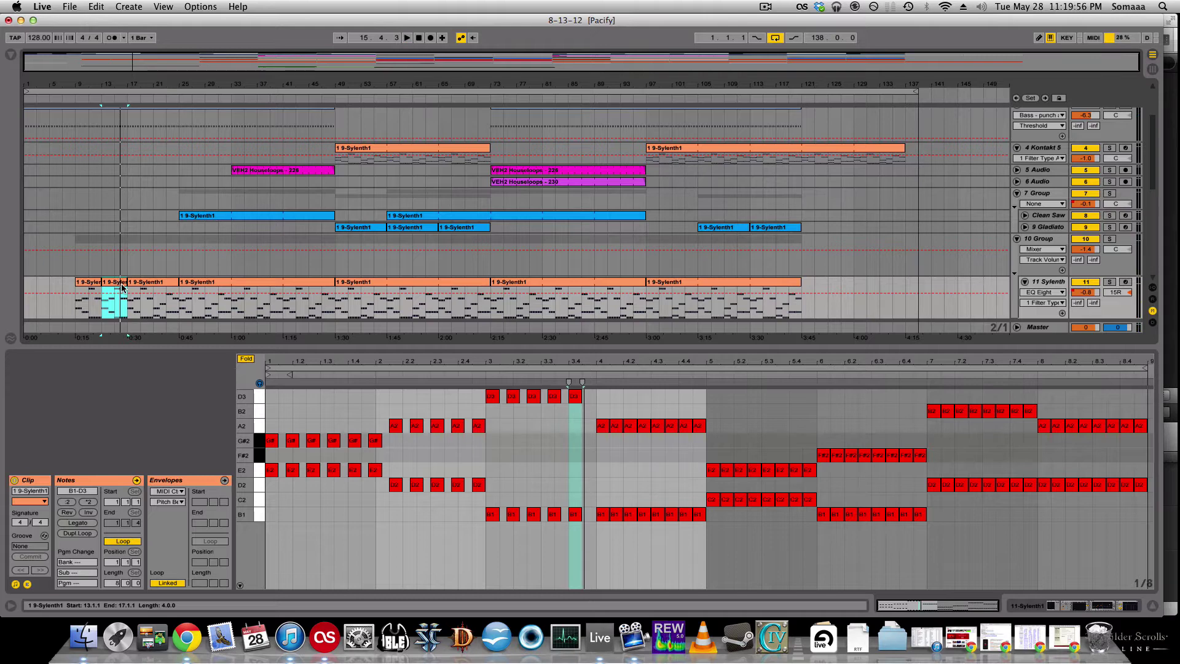
click(141, 284)
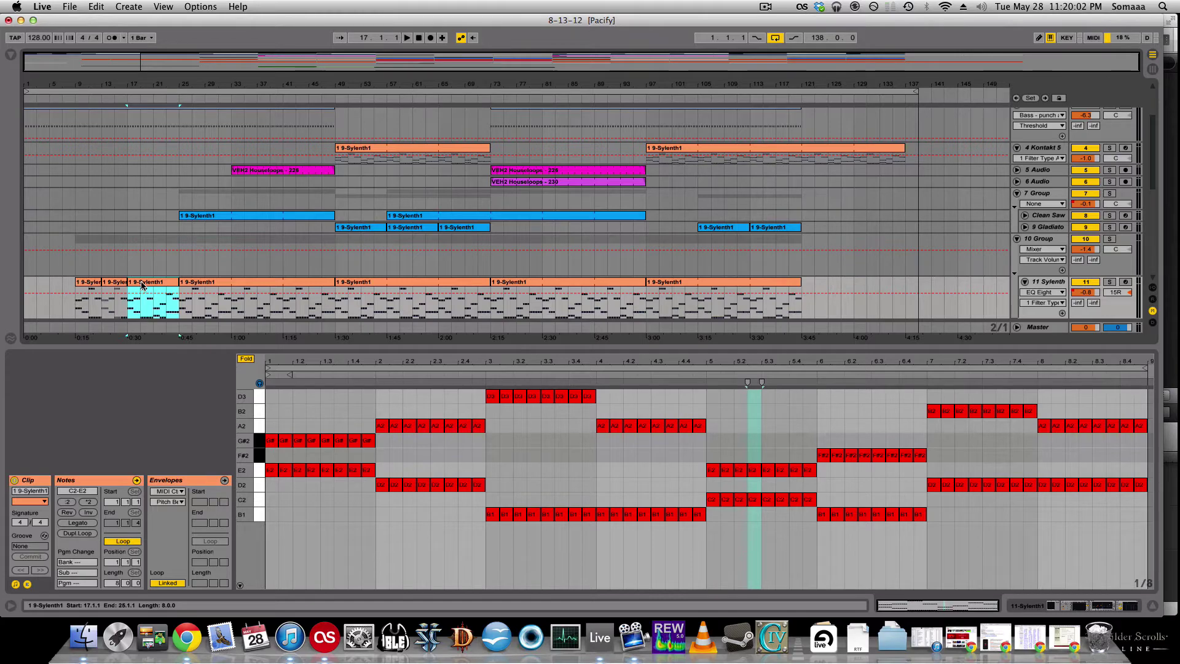
- Show the device chain of track 11 Sylenth and open the Sylenth1 editor, placing it clear of the track's clips
key(shift+Tab)
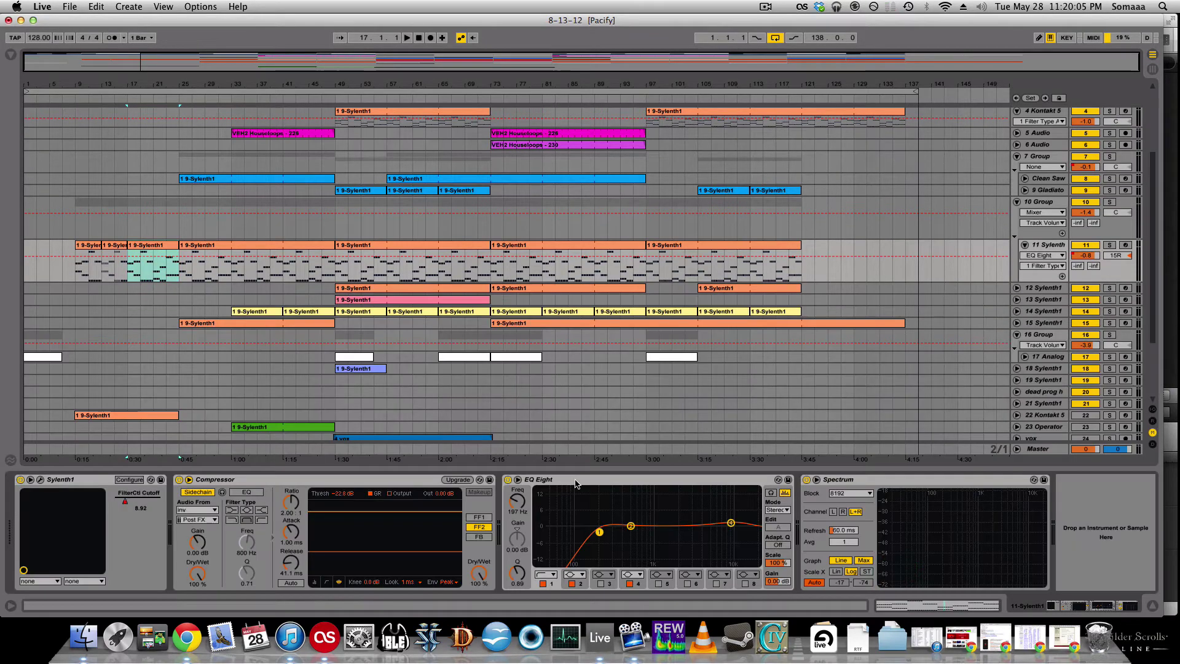
click(39, 481)
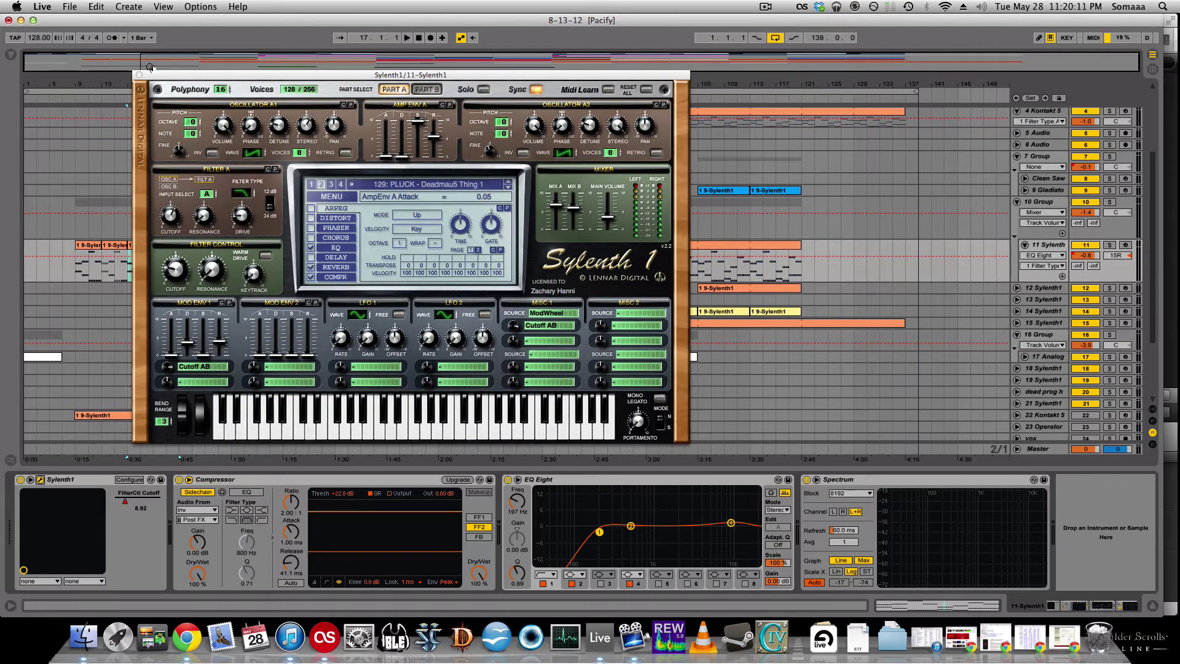
drag(177, 78, 529, 321)
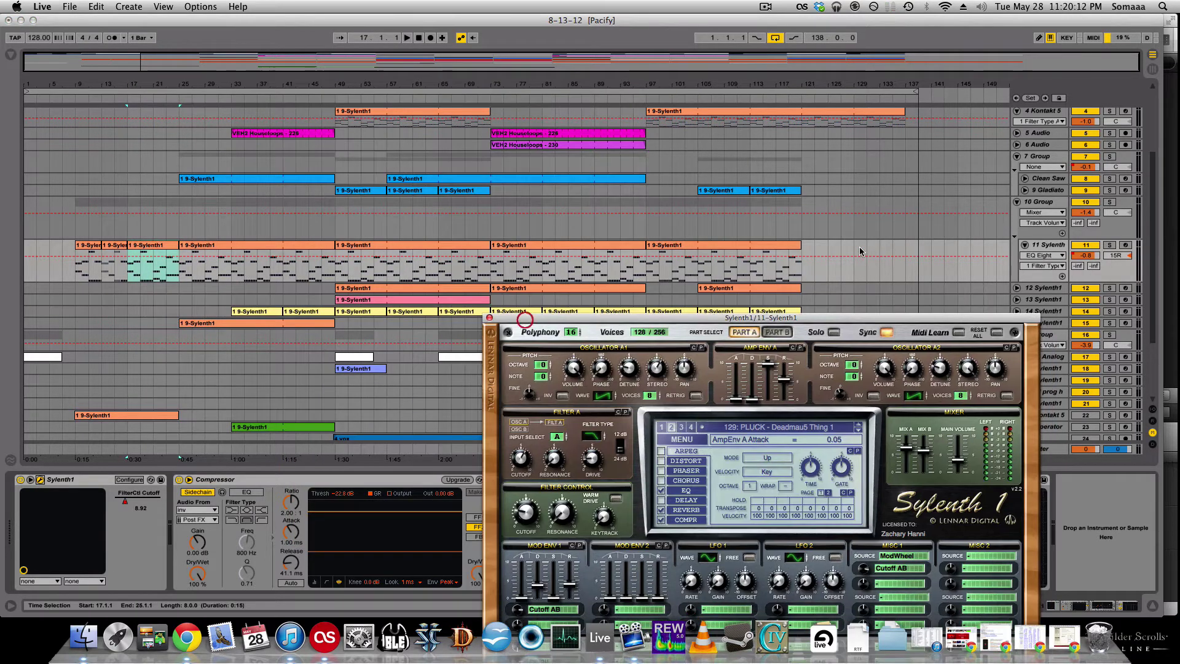
- Display the Sylenth1 FilterCtl Cutoff automation on track 11 and enlarge its lane so the curve is readable beside the synth editor
click(1036, 257)
click(1036, 274)
click(1043, 266)
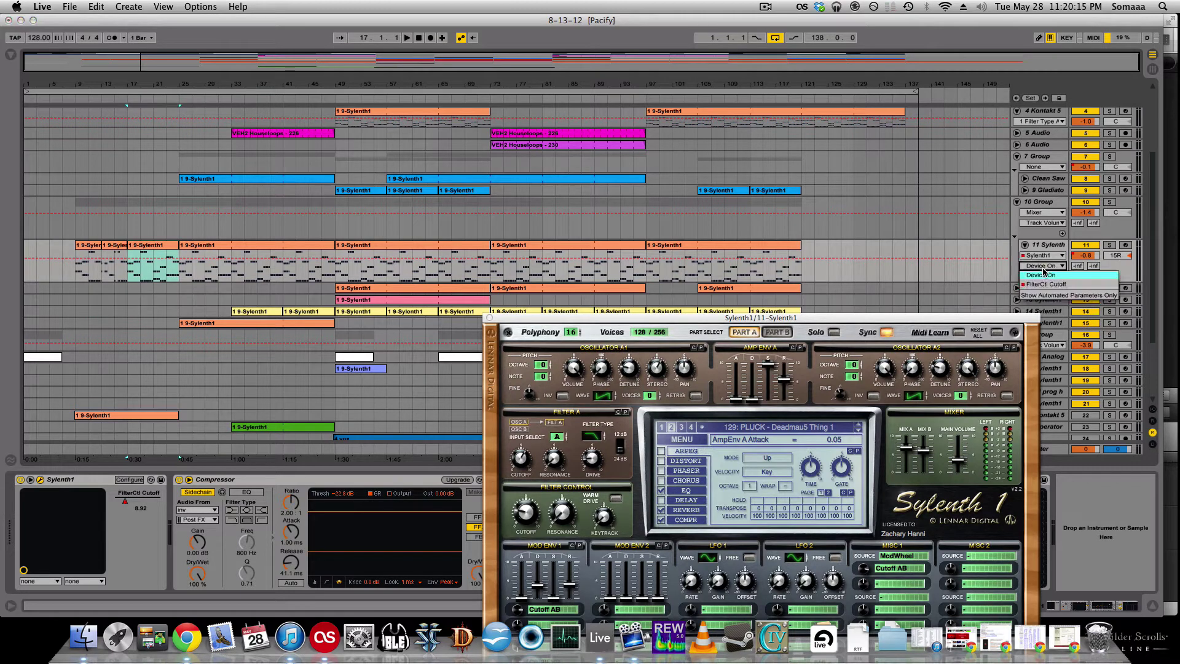
click(1037, 282)
drag(1037, 282, 1038, 376)
drag(848, 318, 810, 85)
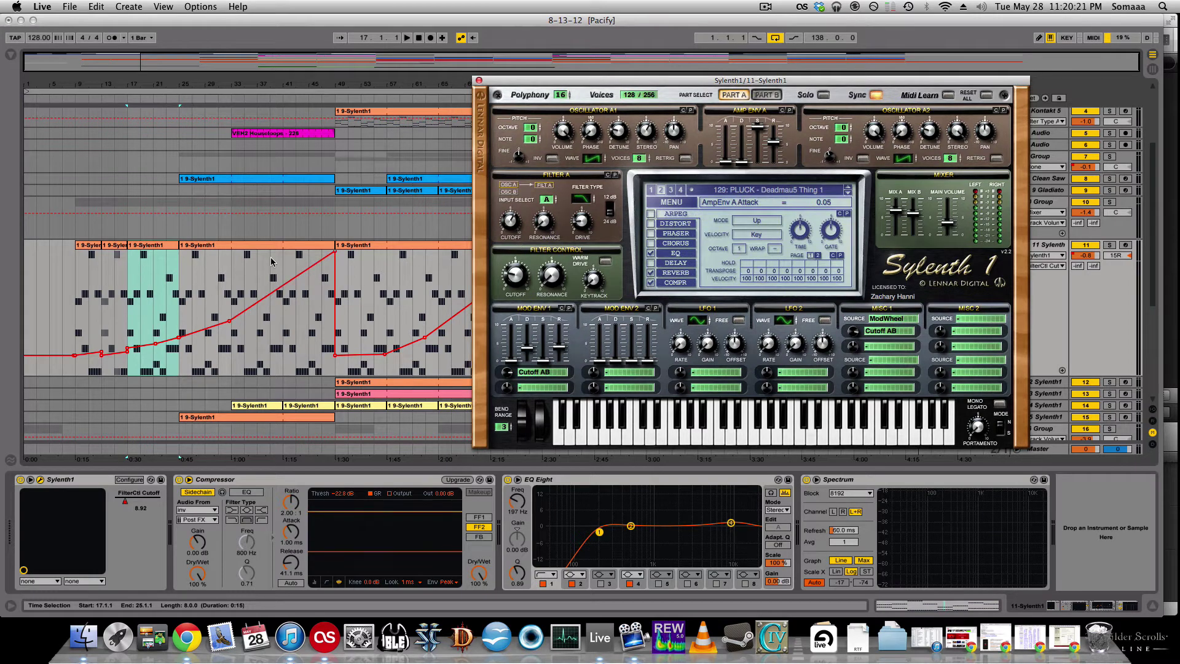
drag(544, 80, 569, 332)
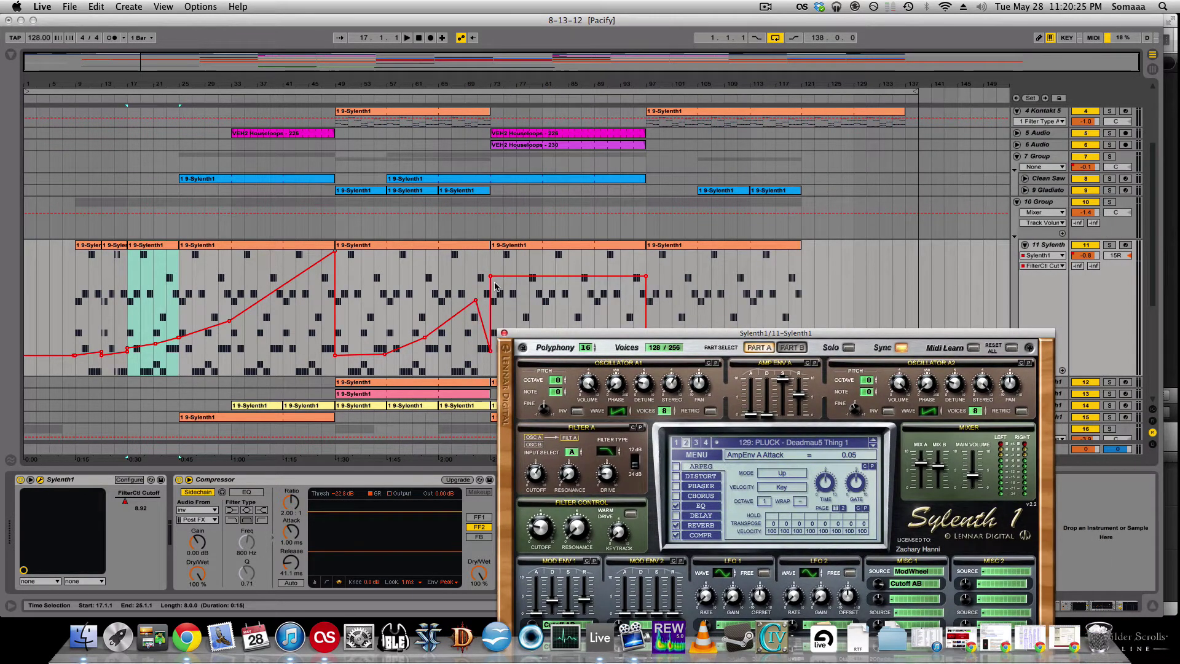
- Adjust the Cutoff AB modulation amount of Mod Env 1 in Sylenth1, ending at 6.29
drag(656, 335, 648, 121)
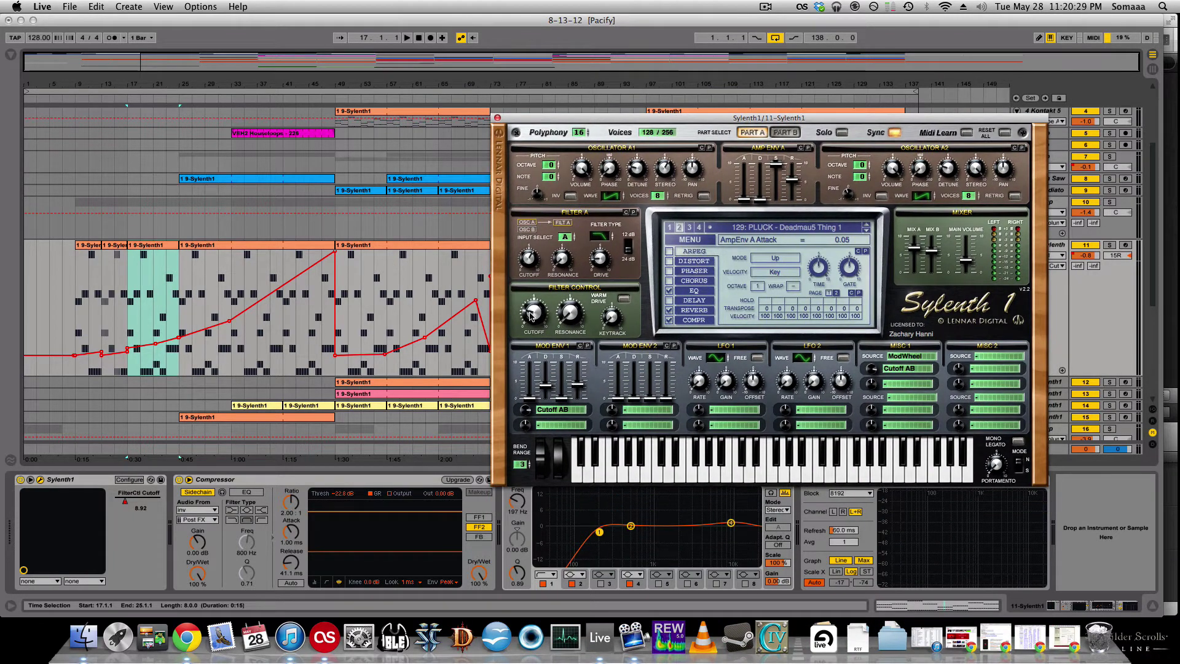
click(553, 410)
click(507, 417)
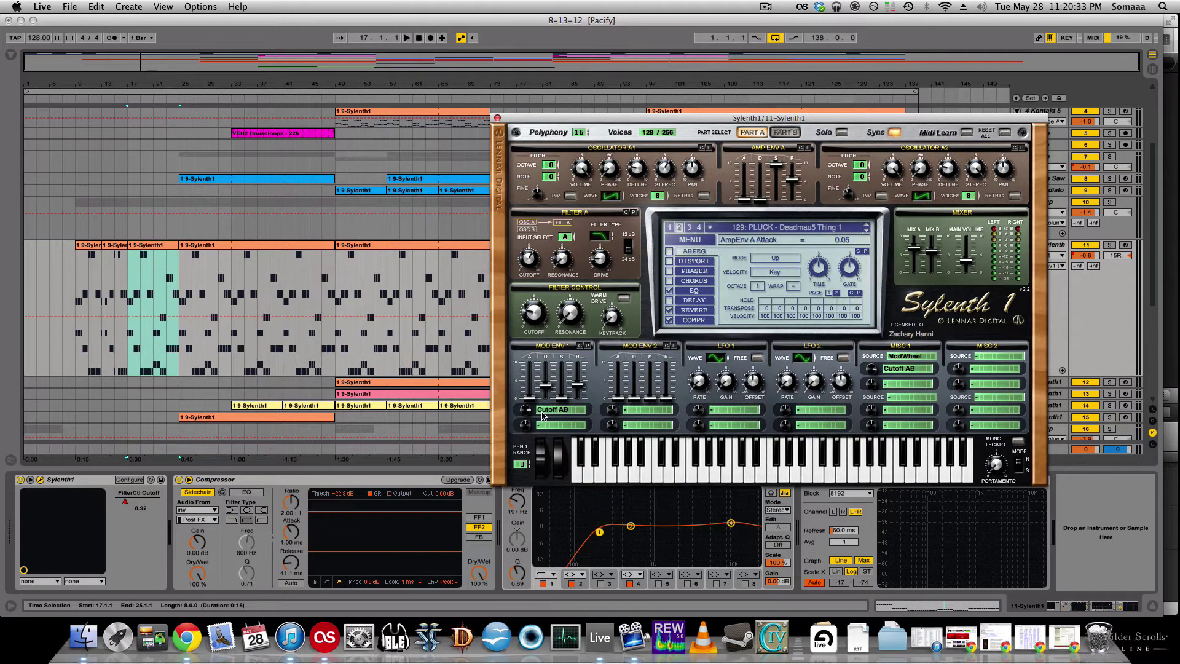
click(526, 412)
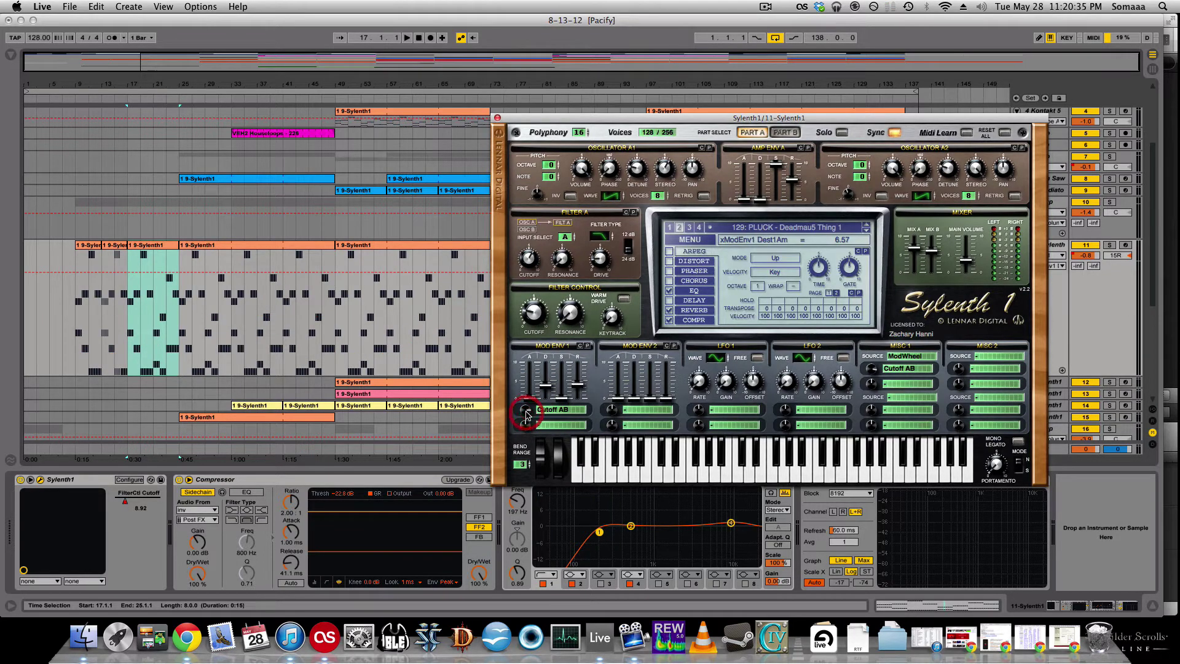
drag(526, 412, 526, 418)
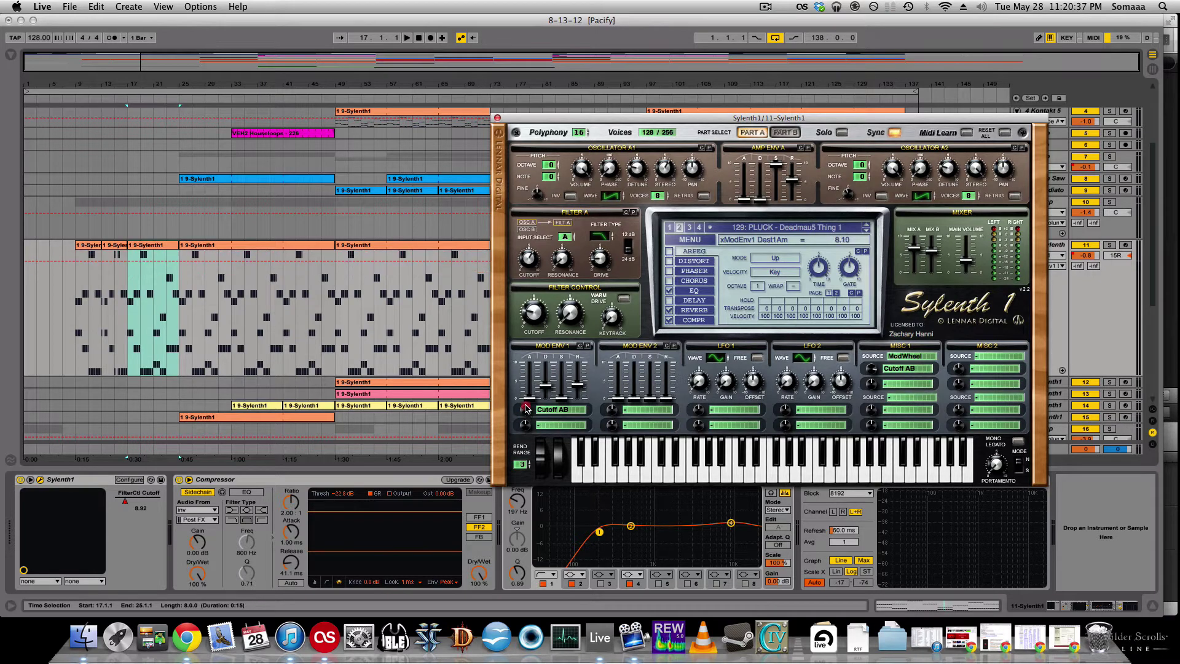
drag(581, 119, 486, 72)
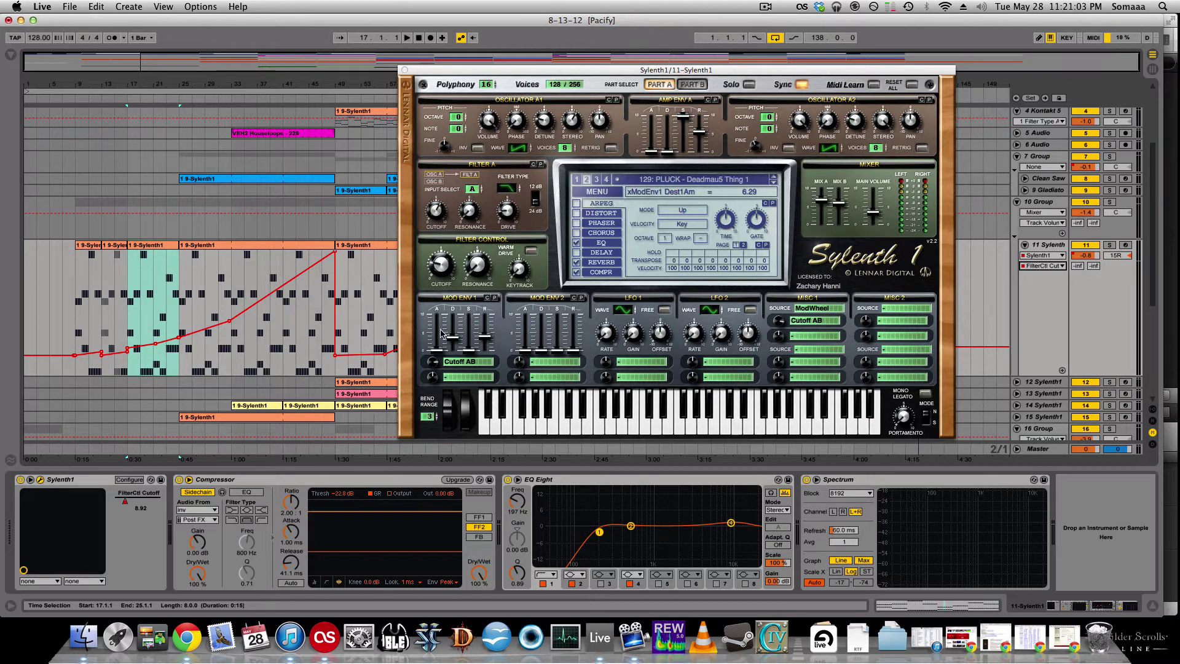
- Set the release and decay of Sylenth1's Mod Env 1 to 3.85 while auditioning the pluck
click(472, 353)
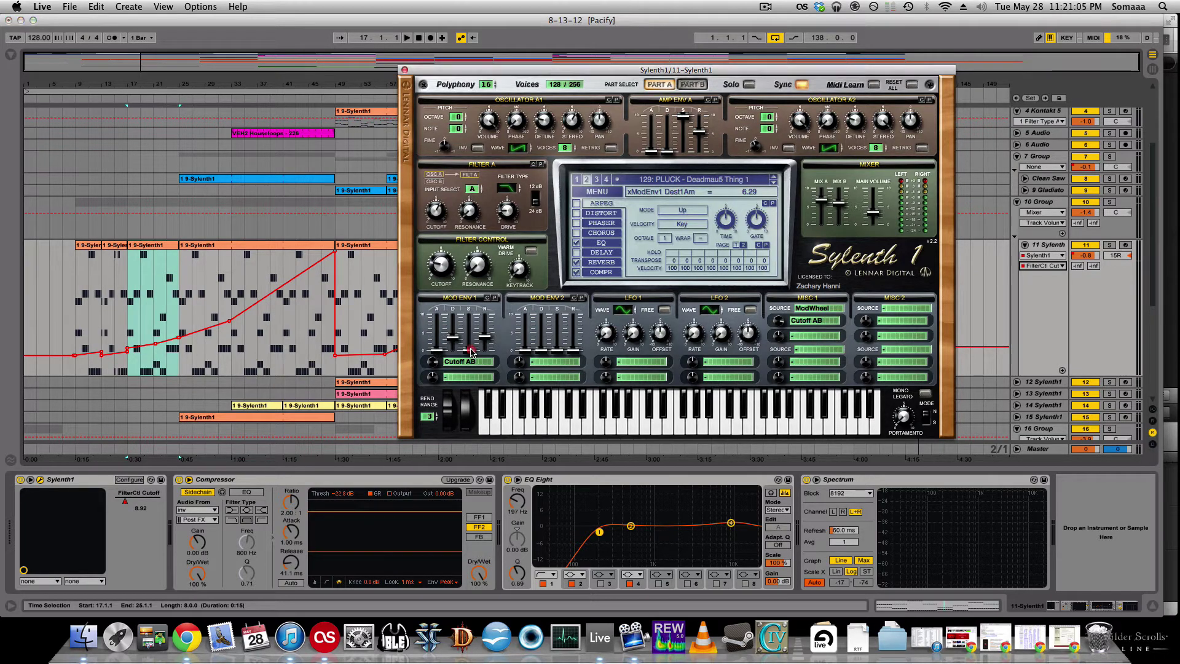
click(453, 340)
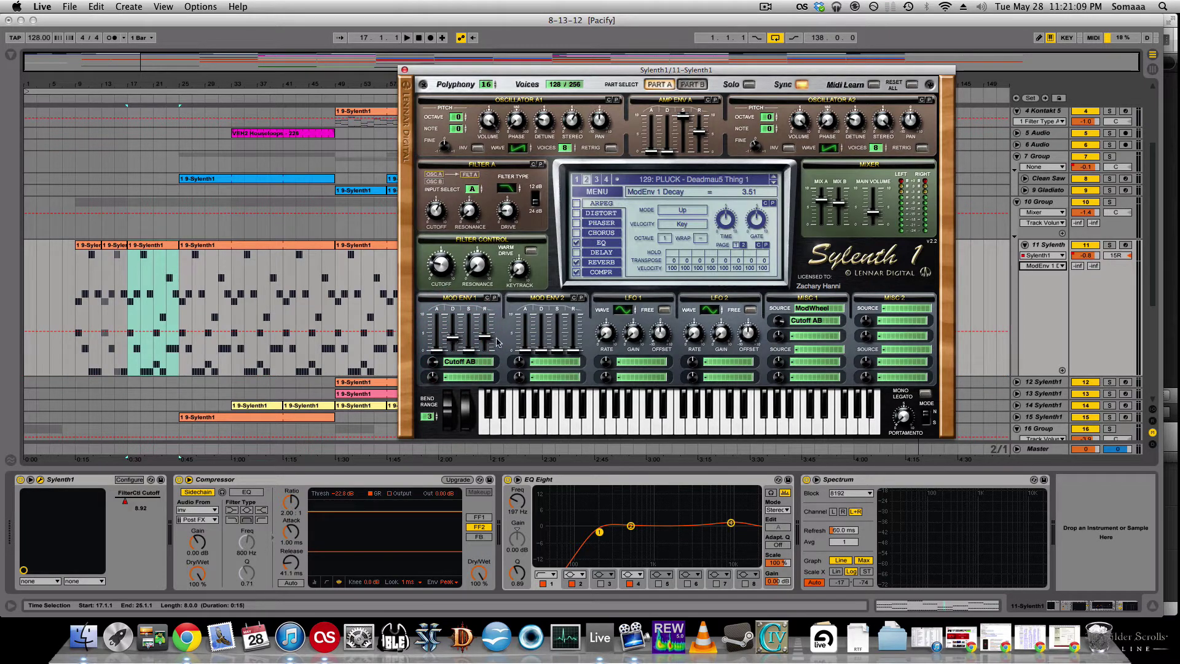
drag(485, 339, 484, 335)
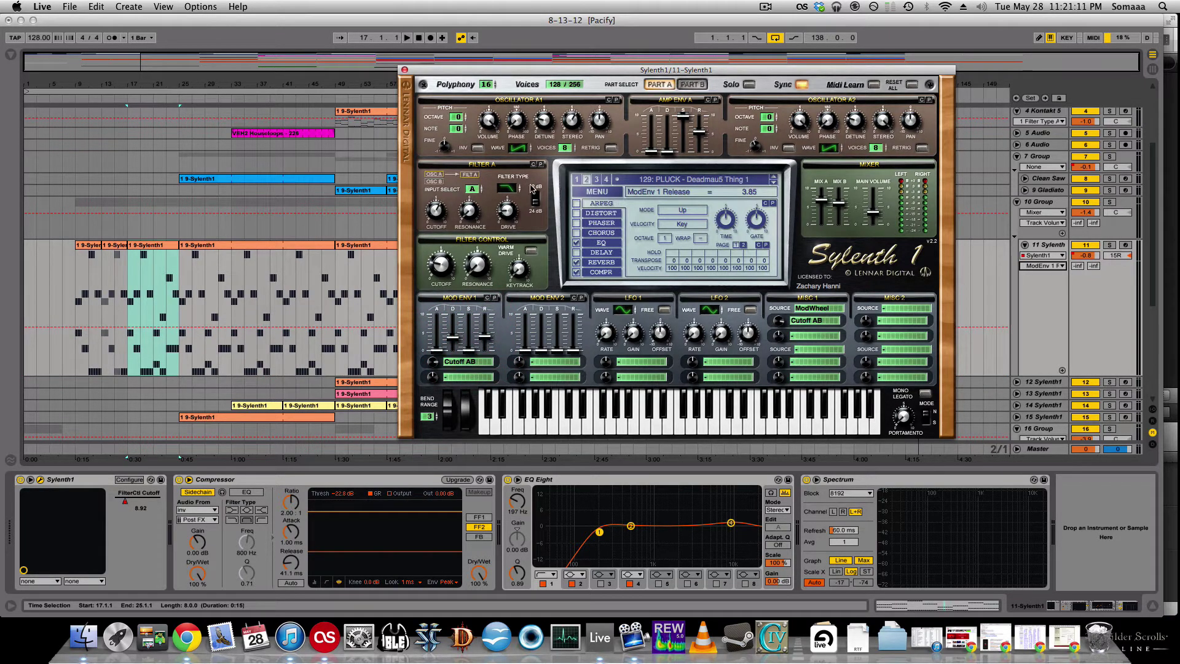
key(space)
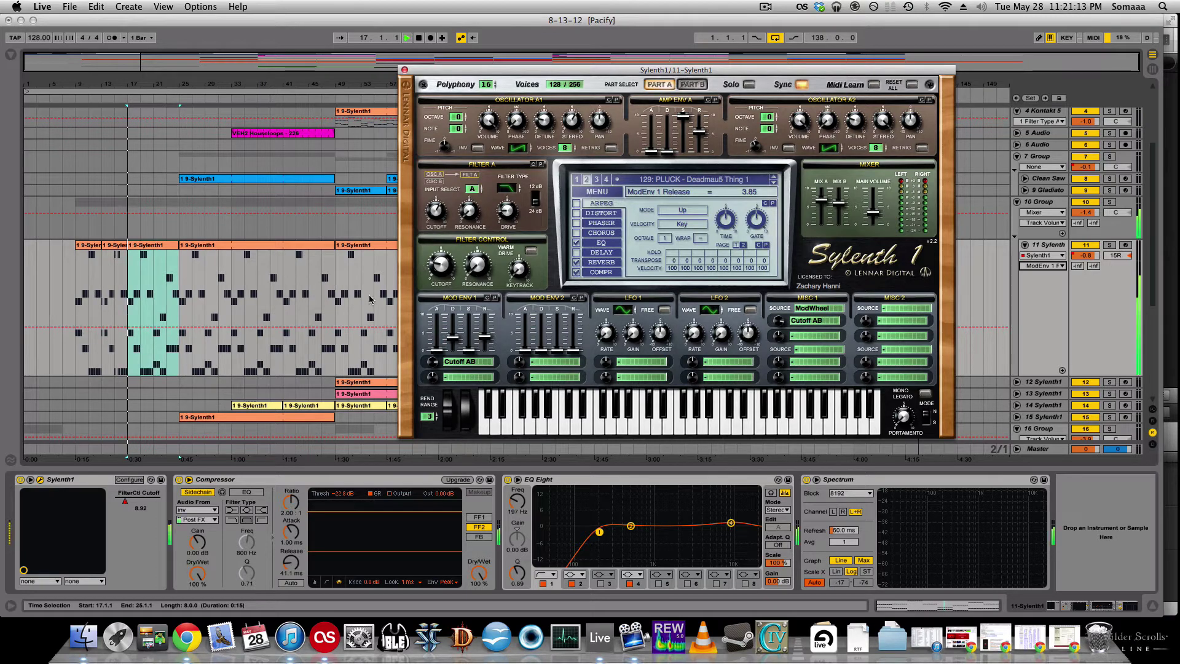
drag(452, 339, 428, 336)
key(space)
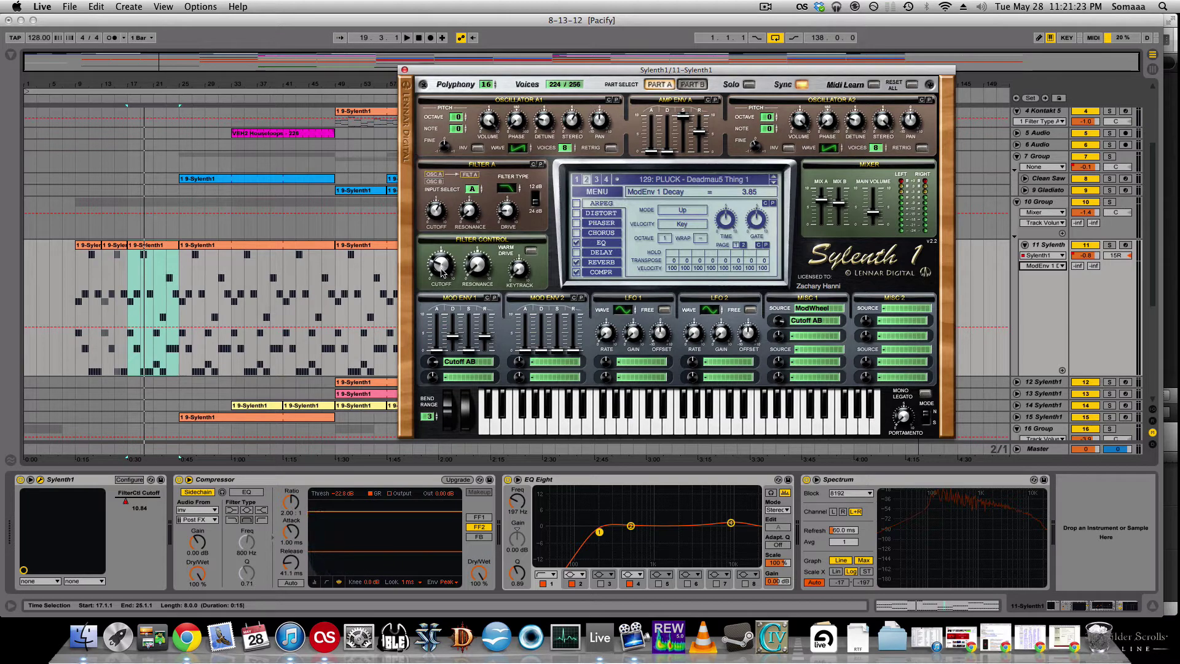
- Solo track 11 and lower Sylenth1's Filter Control cutoff to 1.16 Hz while playing the selected section
mouse_move(441, 268)
mouse_down()
mouse_move(443, 284)
mouse_move(446, 207)
mouse_move(447, 289)
mouse_up()
click(1109, 244)
key(space)
click(439, 277)
key(space)
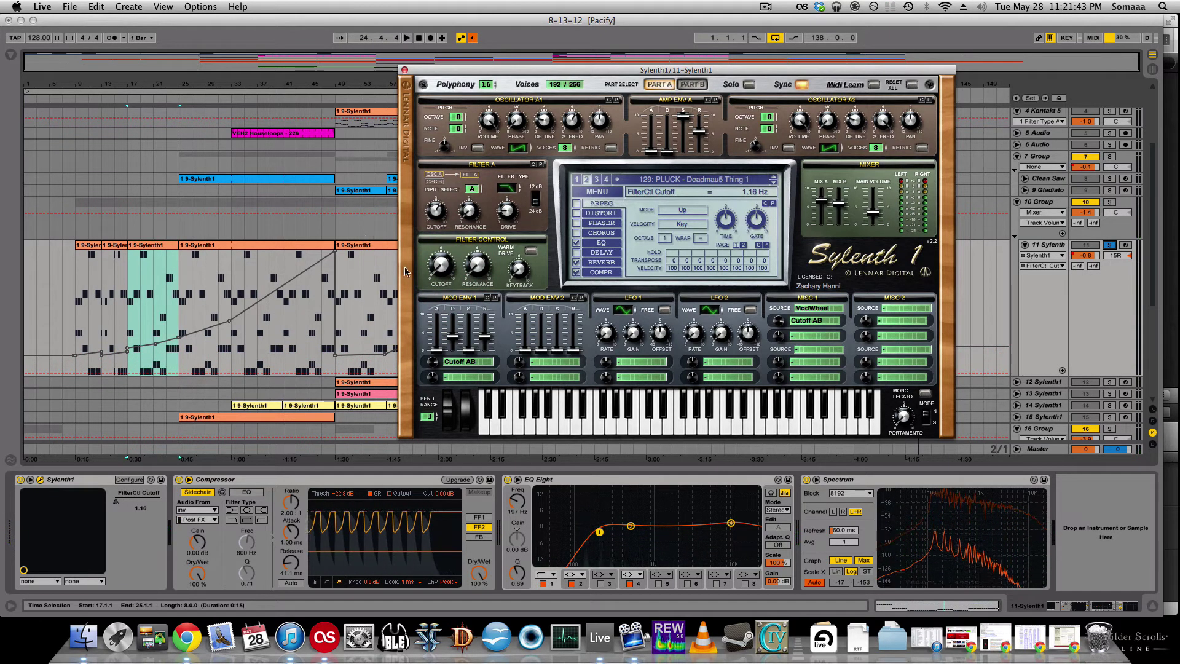
- Put the Sylenth1 editor away and insert two MIDI tracks directly below track 11
drag(448, 70, 459, 38)
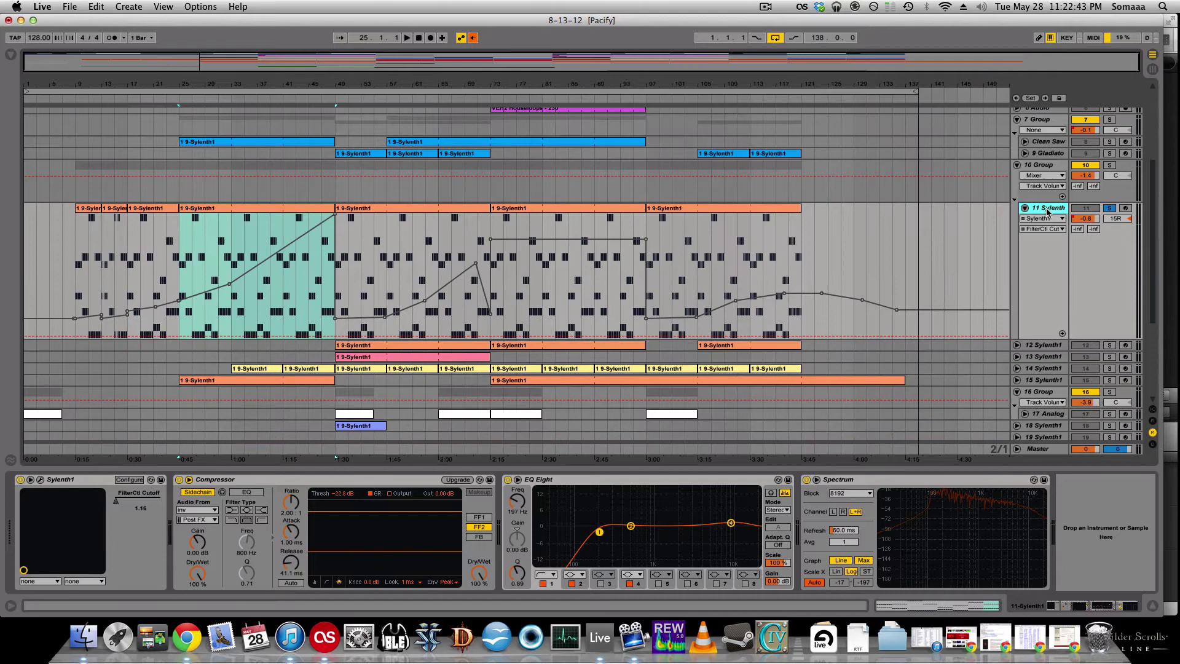
key(super+shift+t)
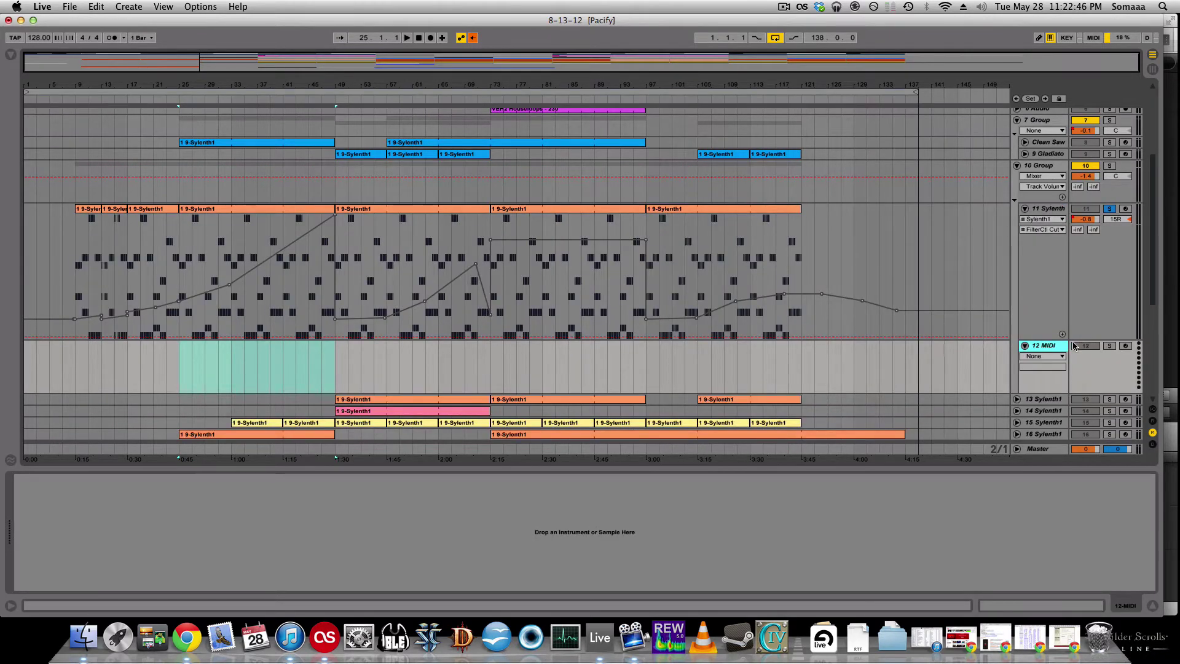
key(super+shift+t)
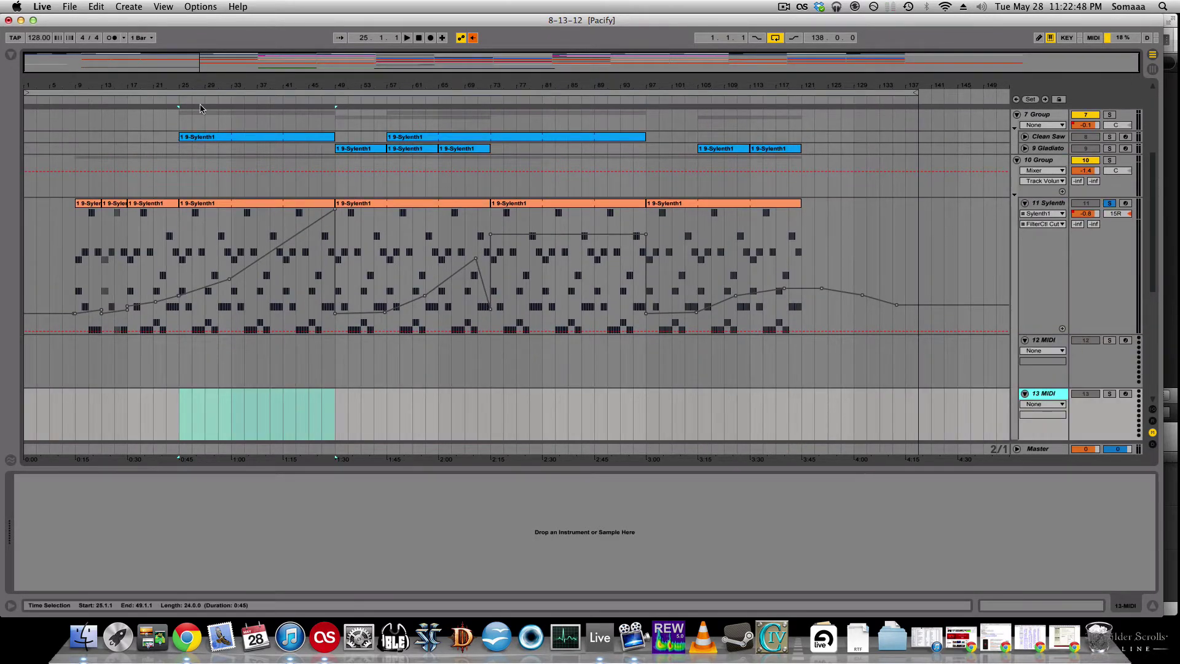
- Load the FXpansion Strobe Audio Unit onto the empty MIDI track 13
click(11, 54)
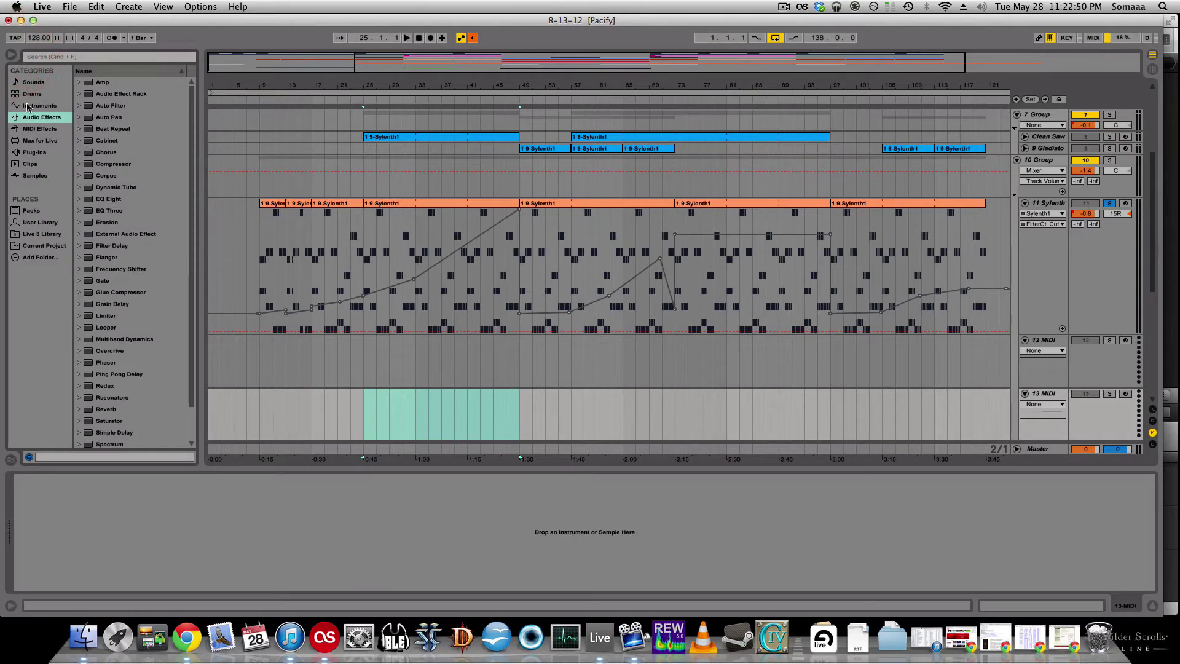
click(42, 154)
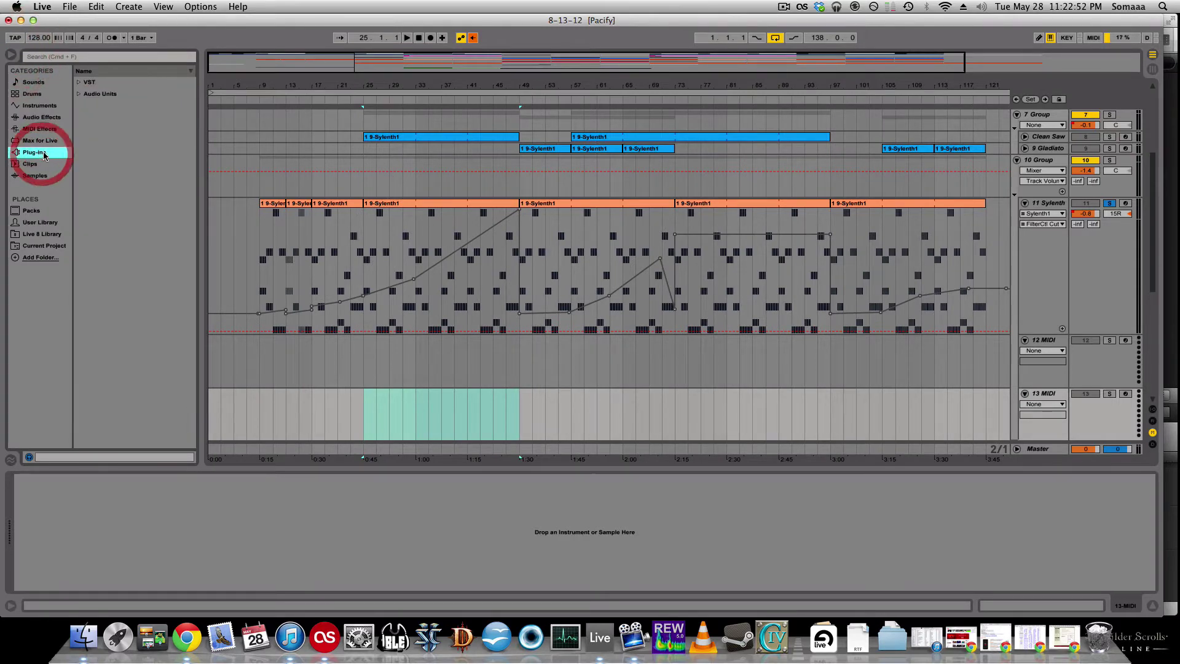
click(78, 94)
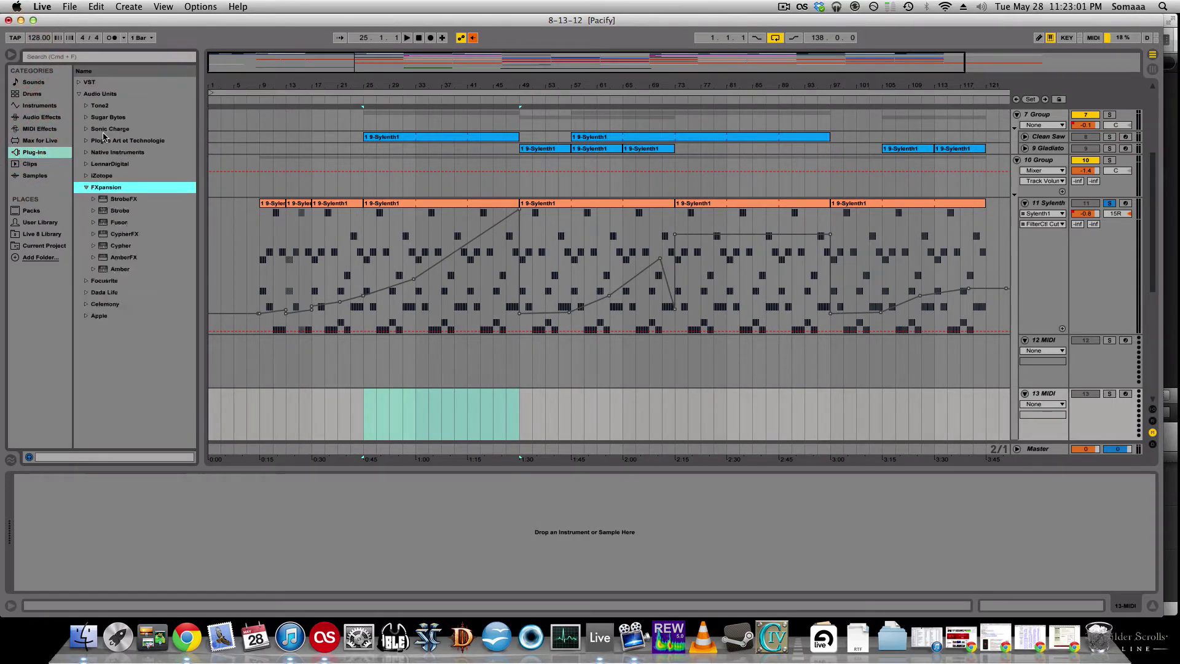
key(Down)
key(Down)
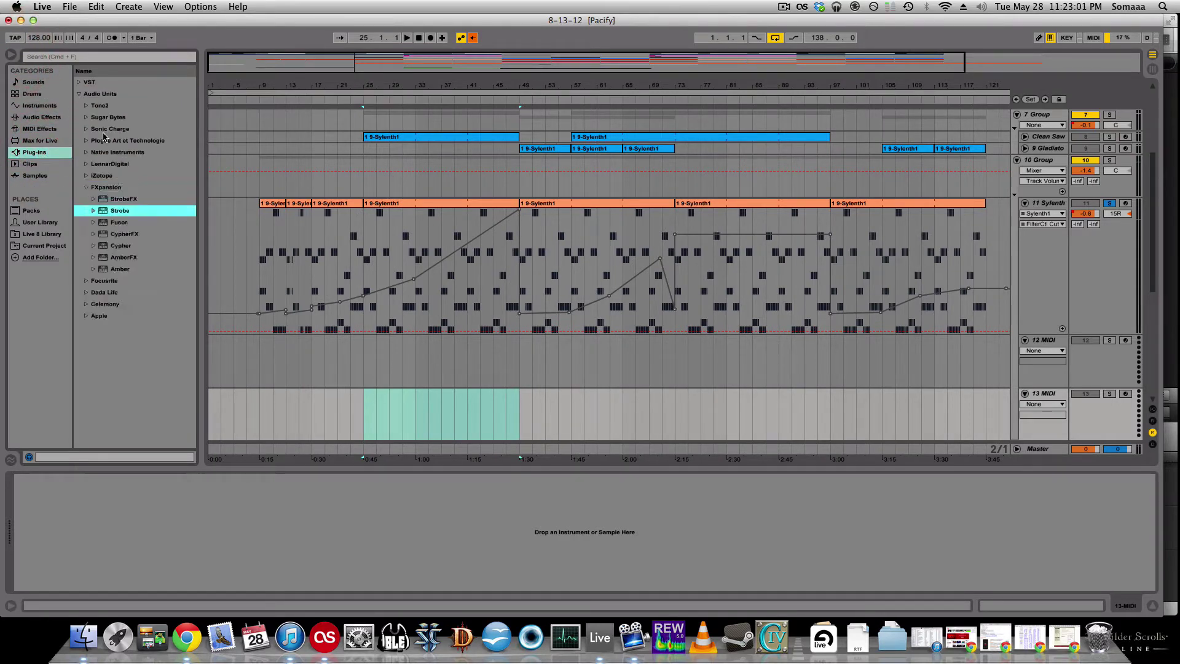
drag(309, 630, 336, 545)
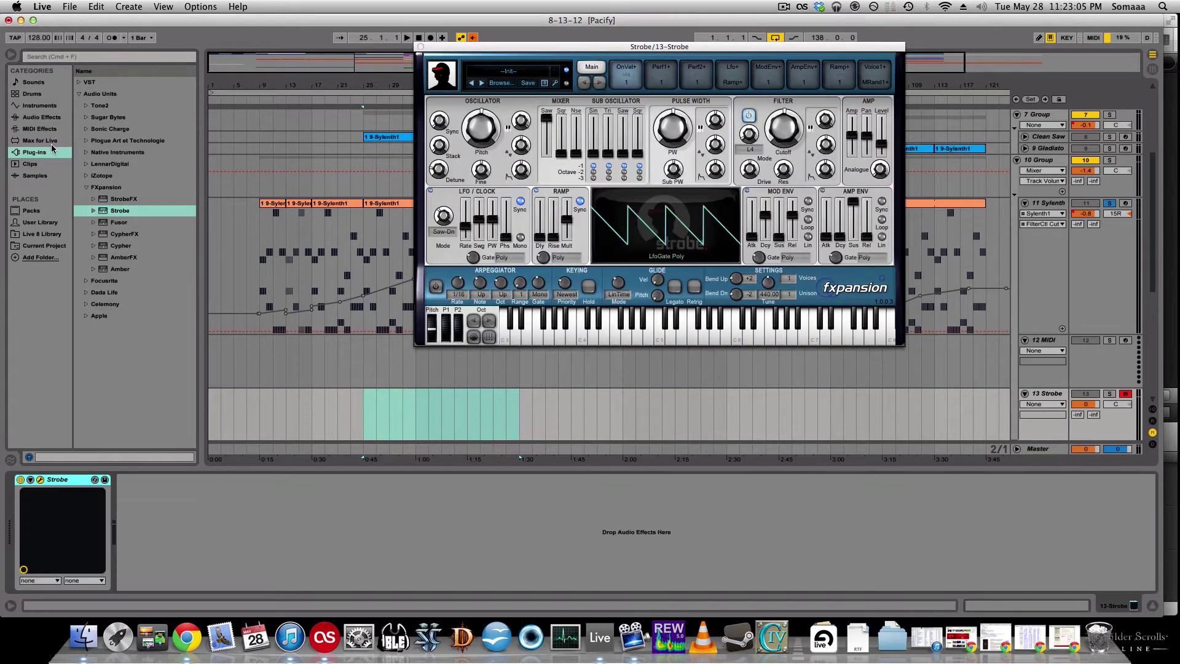
- Load the Operator instrument onto the empty MIDI track 12 and close the Strobe editor
click(39, 106)
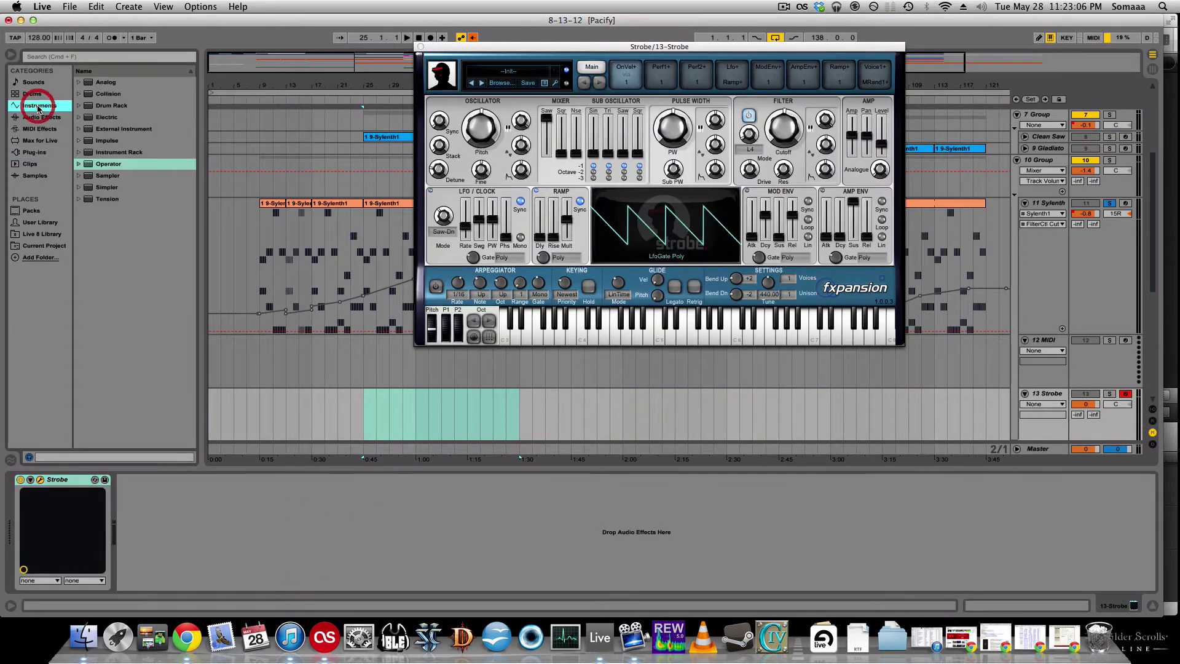
click(89, 165)
drag(1053, 348, 1048, 341)
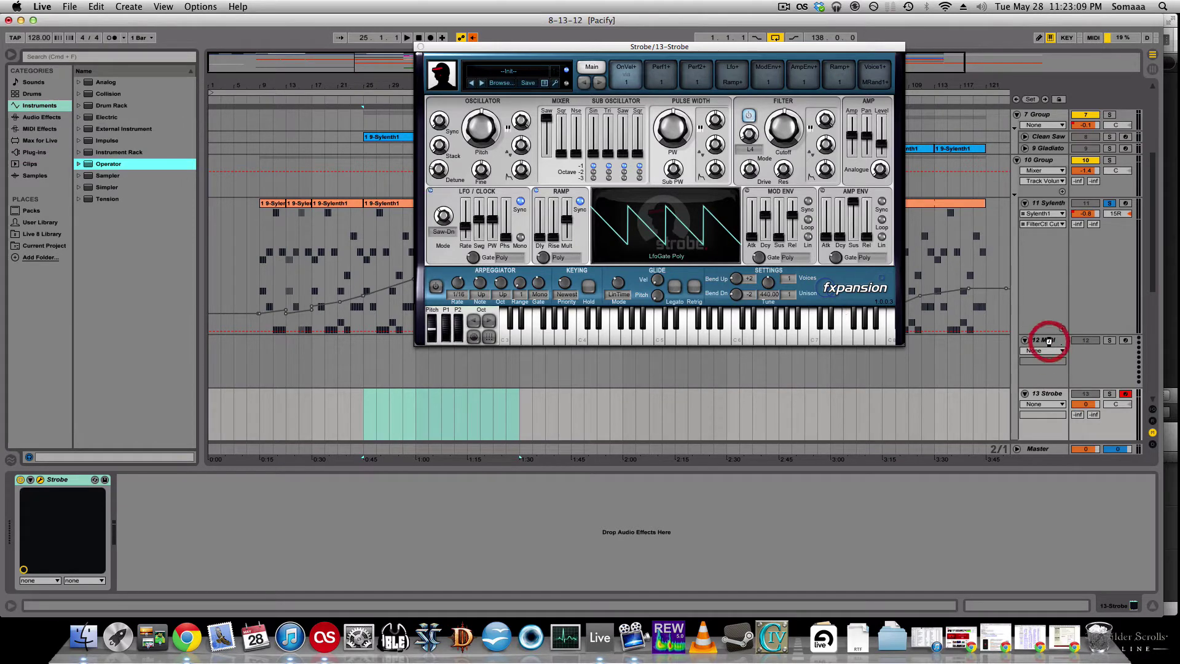
click(421, 46)
- Copy the bar 25–49 Sylenth clip onto the Operator track, solo that track and play it with oscillator A's level selected
drag(403, 202, 408, 356)
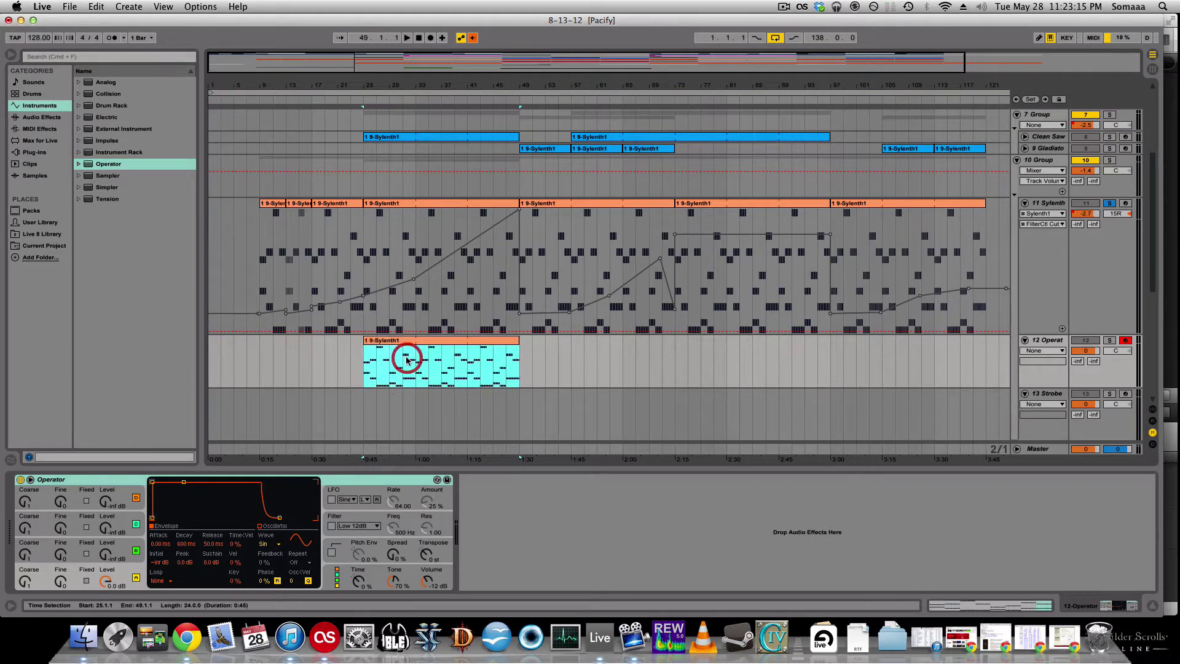
click(1063, 344)
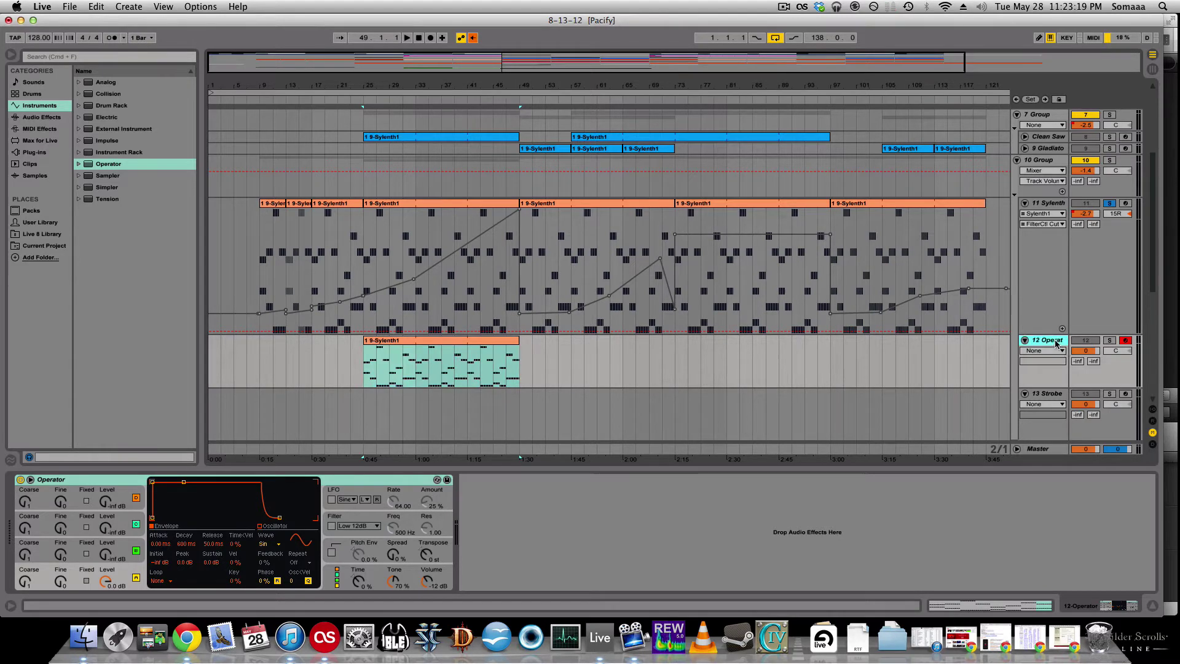
click(1110, 342)
click(486, 342)
key(space)
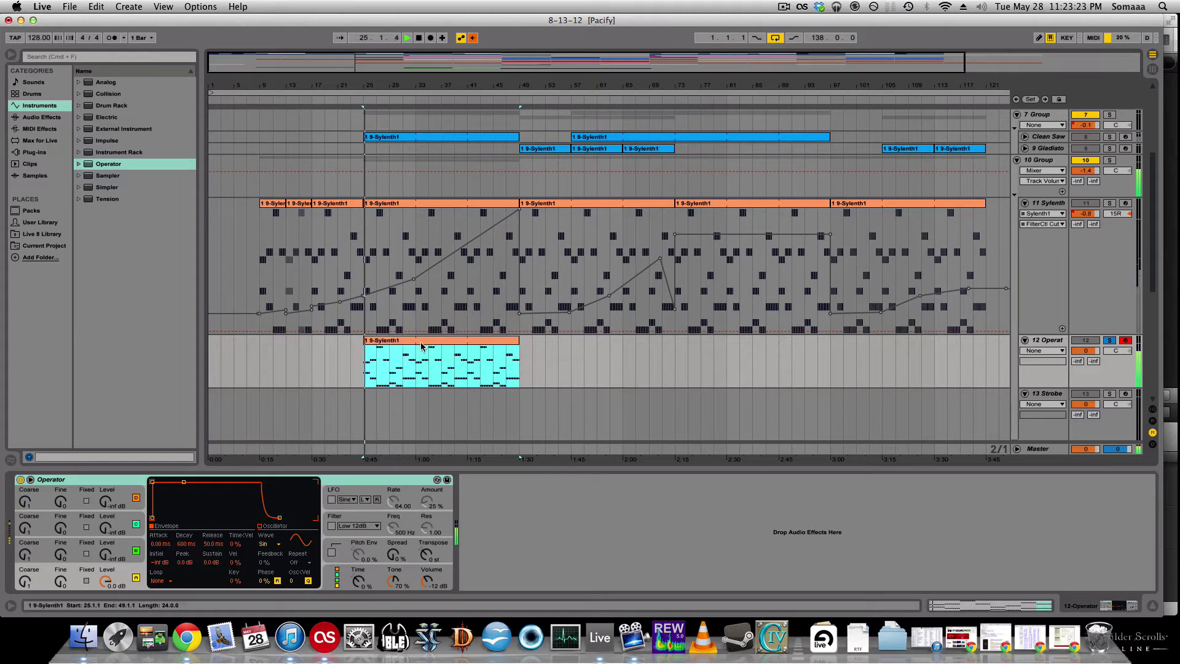
click(106, 580)
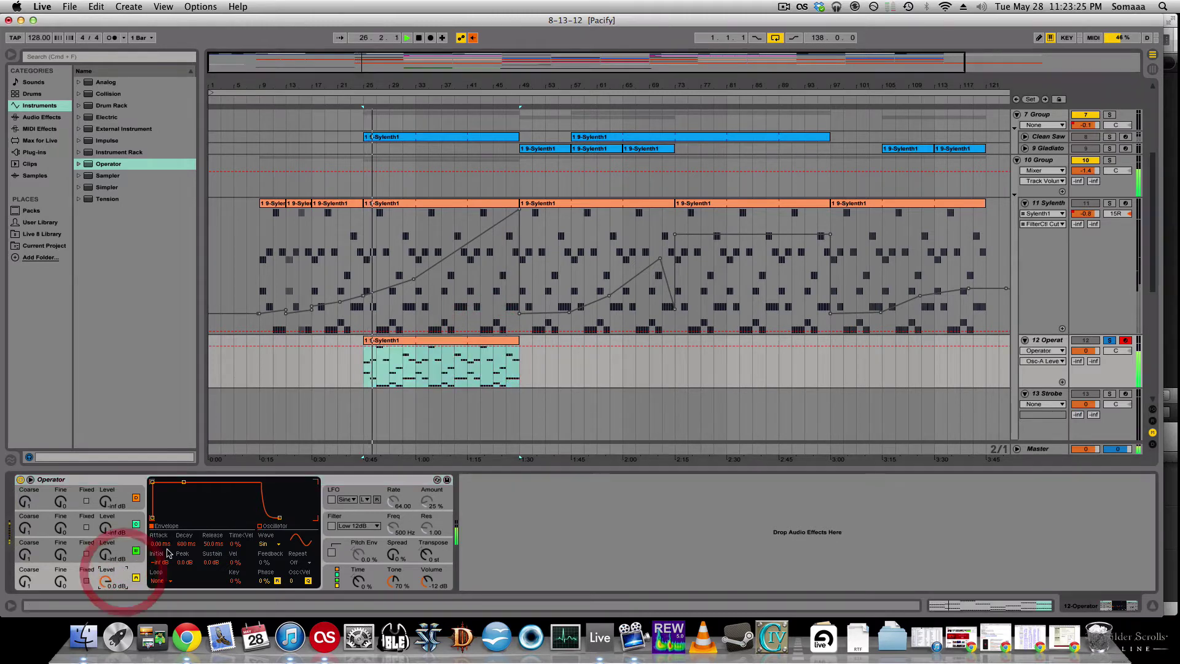
- Change oscillator A's waveform in Operator to Saw D and stop playback after listening to it
click(263, 543)
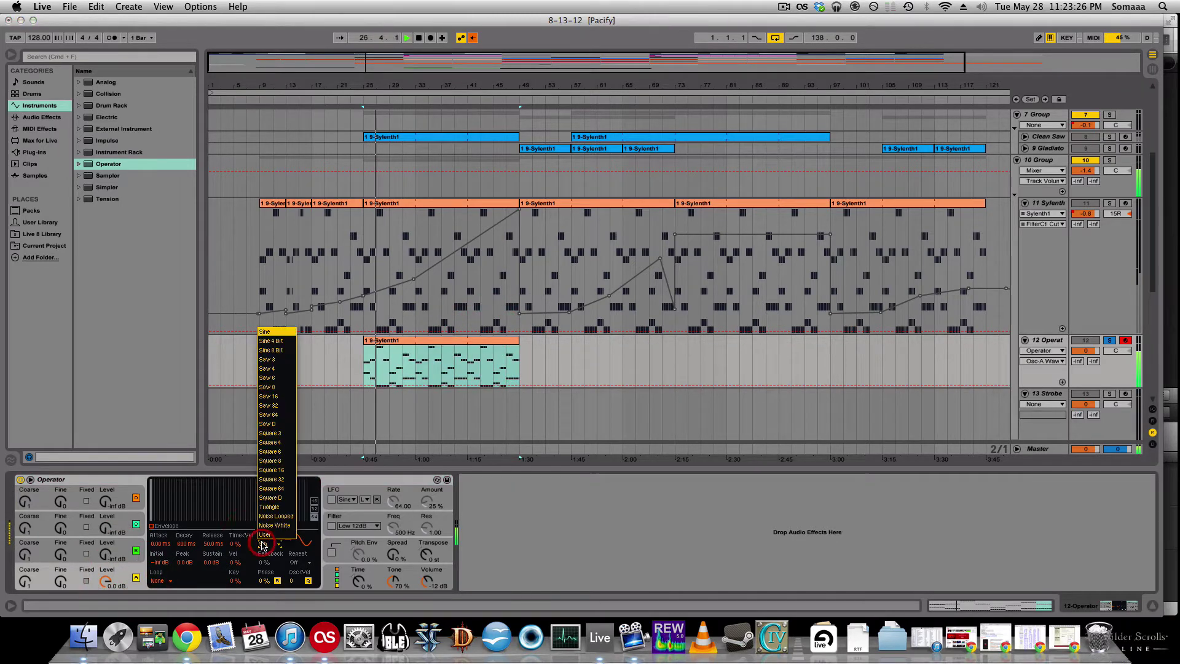
click(270, 423)
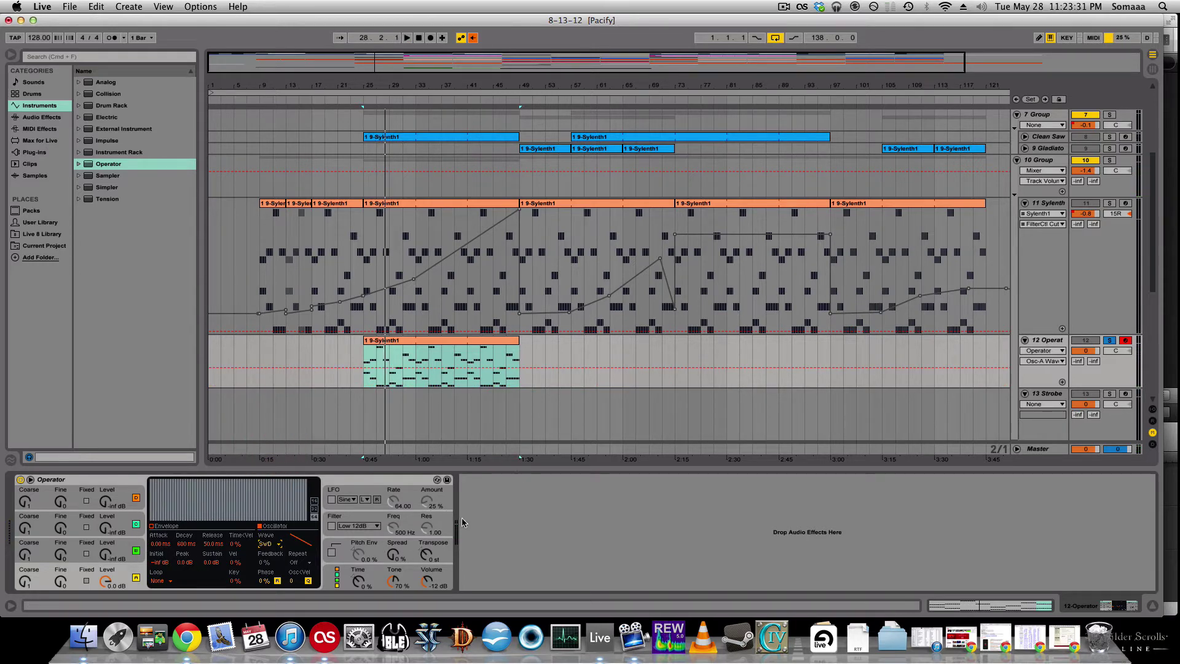
key(space)
- Lower the Operator track's volume to -9.5 dB in the Session mixer, restart playback and return to the Arrangement
key(Tab)
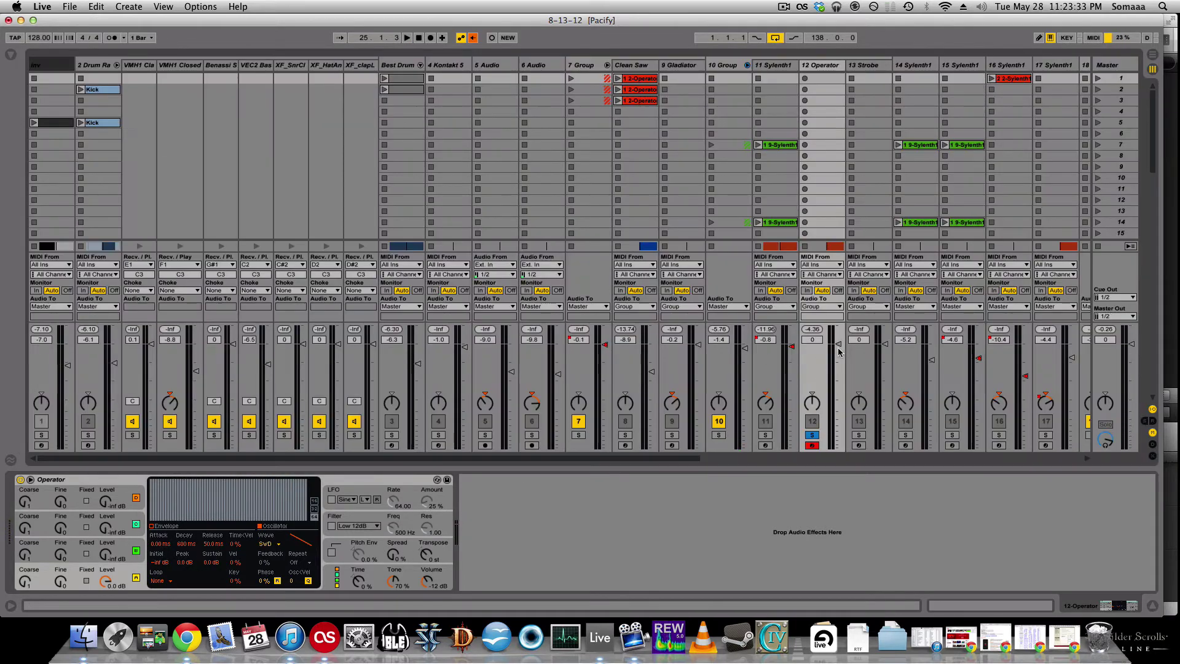
drag(839, 344, 839, 373)
key(space)
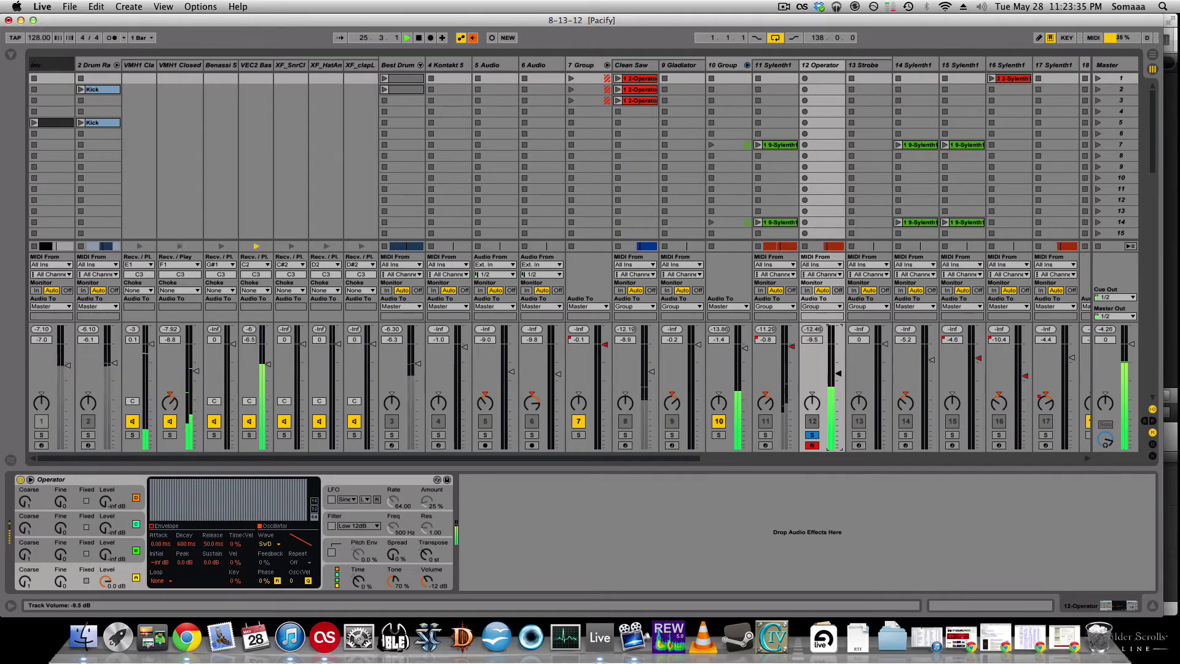
key(Tab)
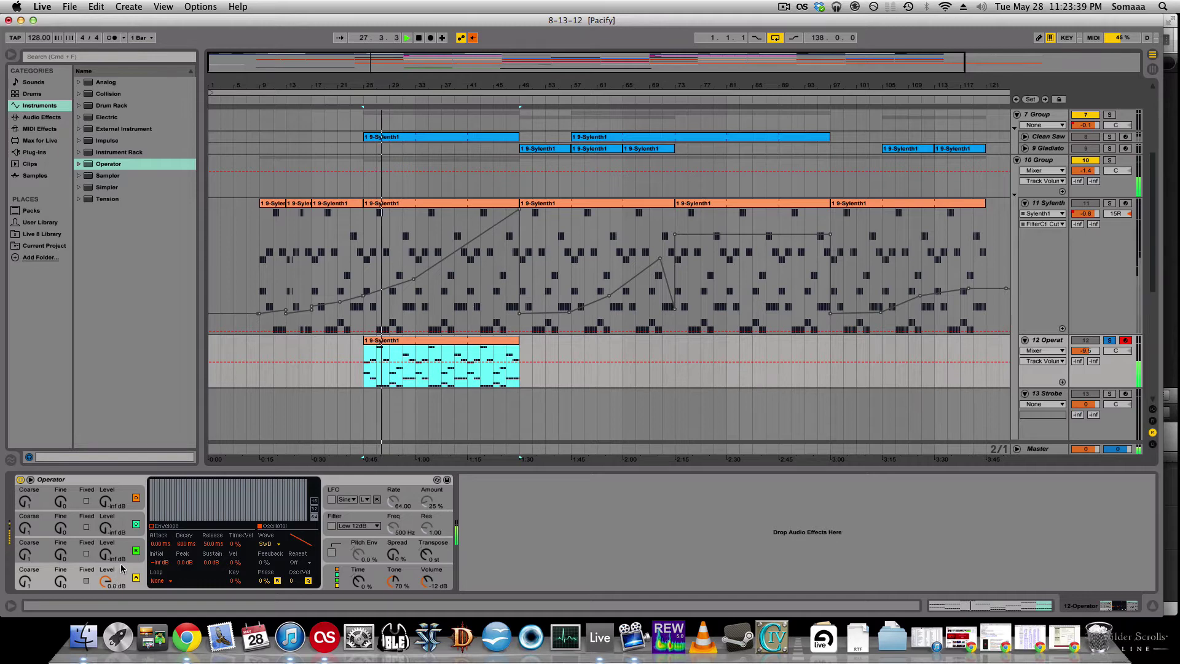
- Shape oscillator A's amplitude envelope into a pluck with sustain at -inf dB and a decay of 1.41 s, checking it during playback
key(space)
click(155, 526)
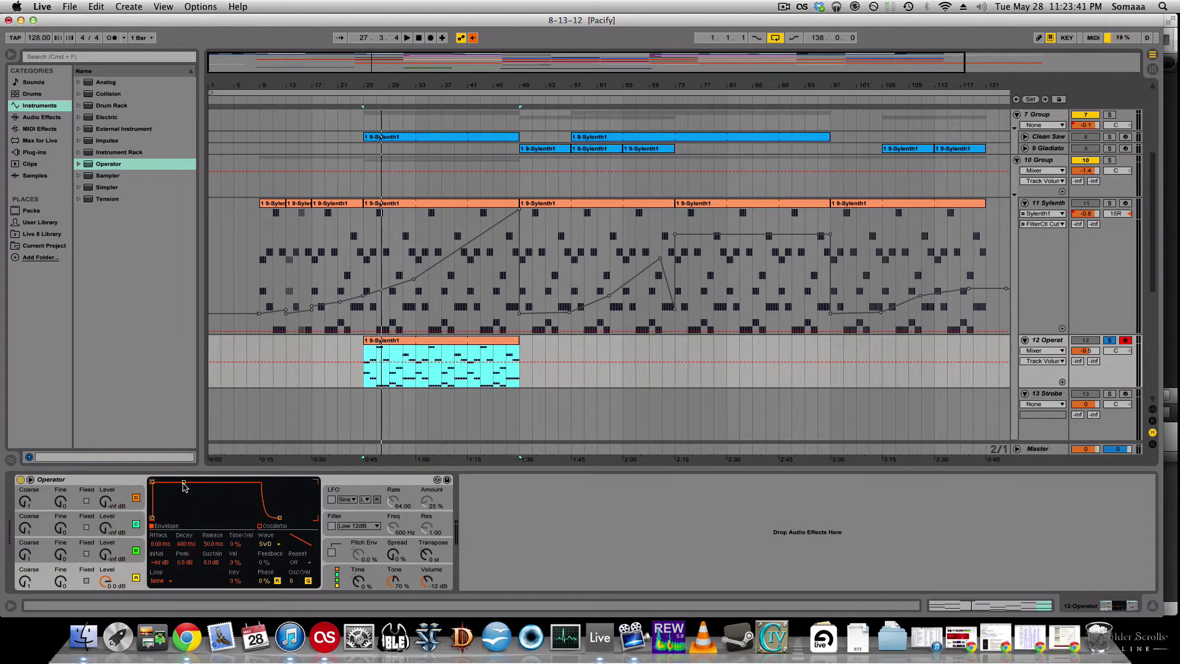
drag(183, 482, 185, 503)
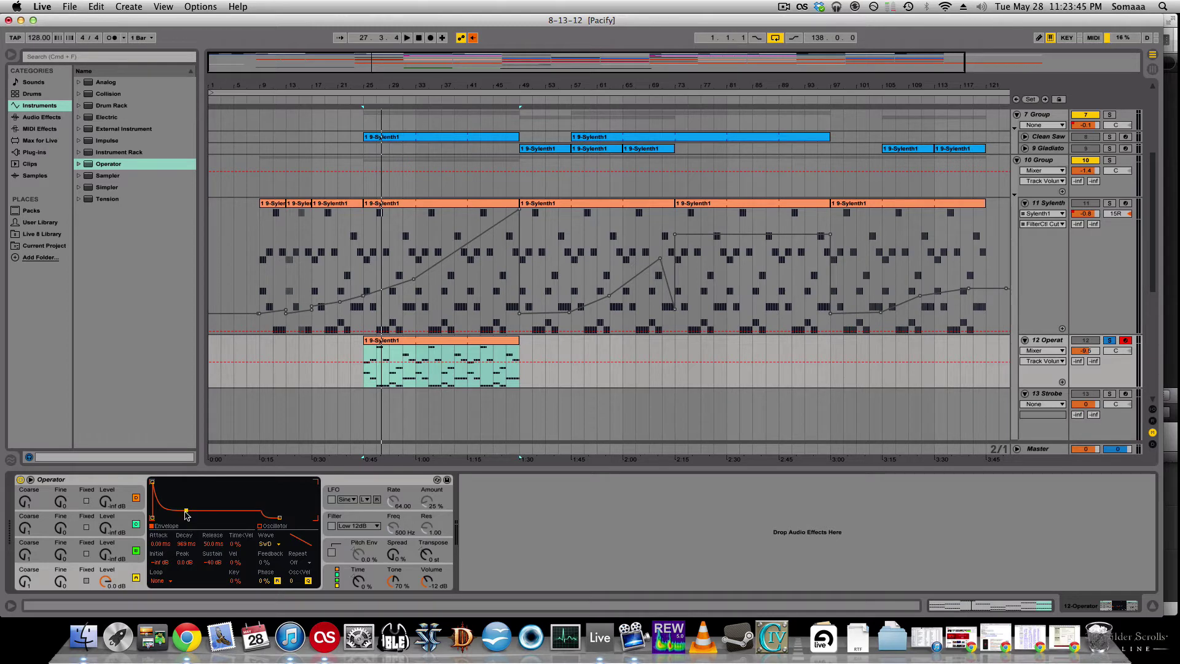
drag(186, 509, 189, 518)
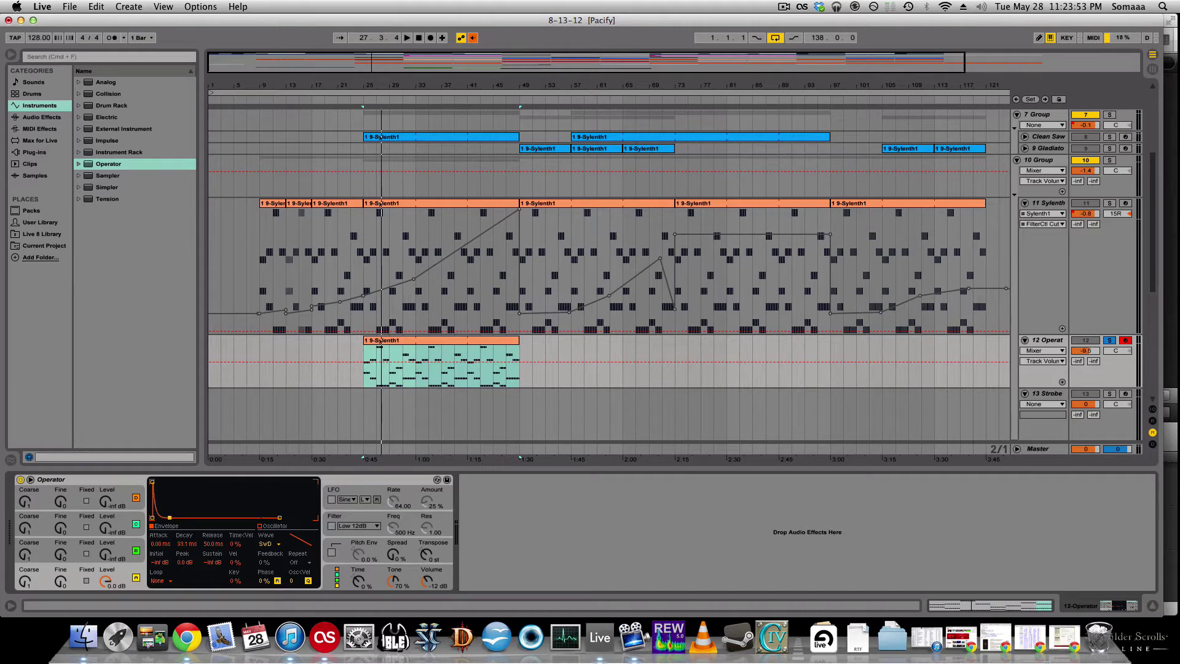
key(super+z)
key(space)
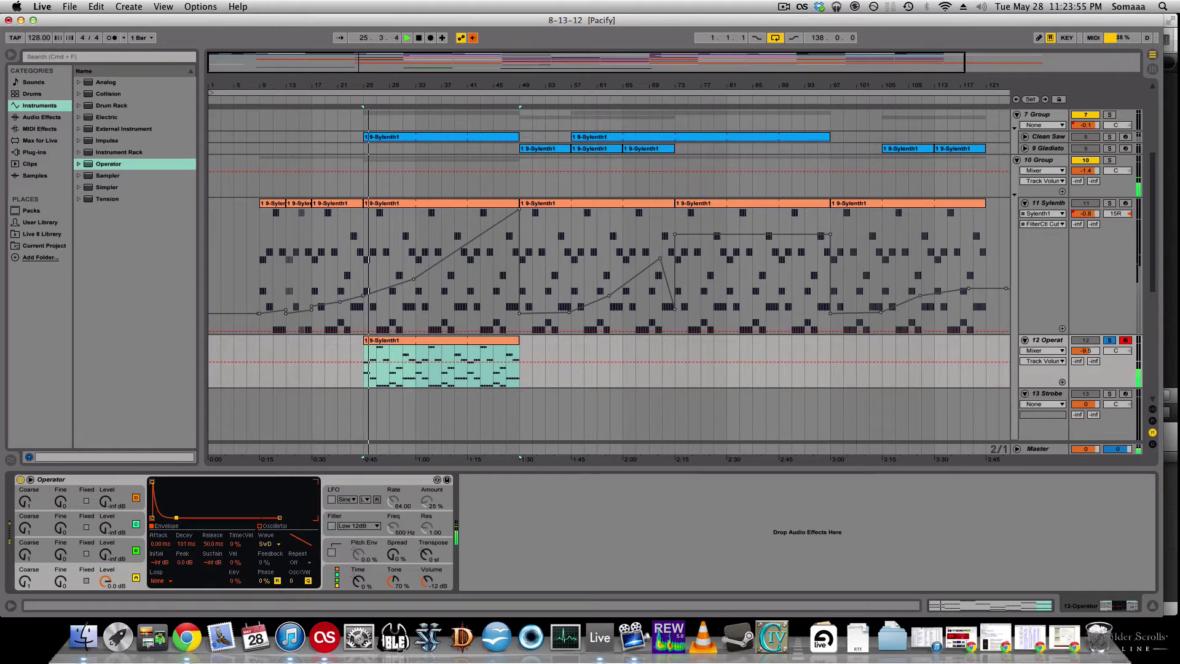
drag(180, 517, 188, 518)
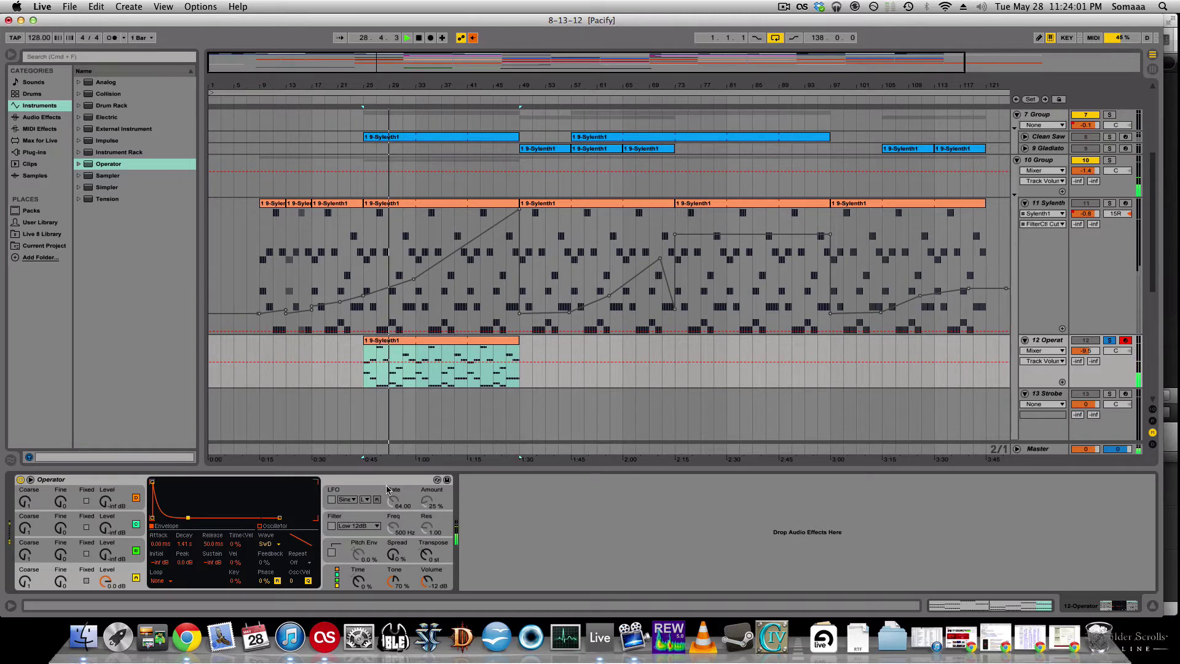
- Turn on Operator's Low 12dB filter and show its frequency response
click(349, 522)
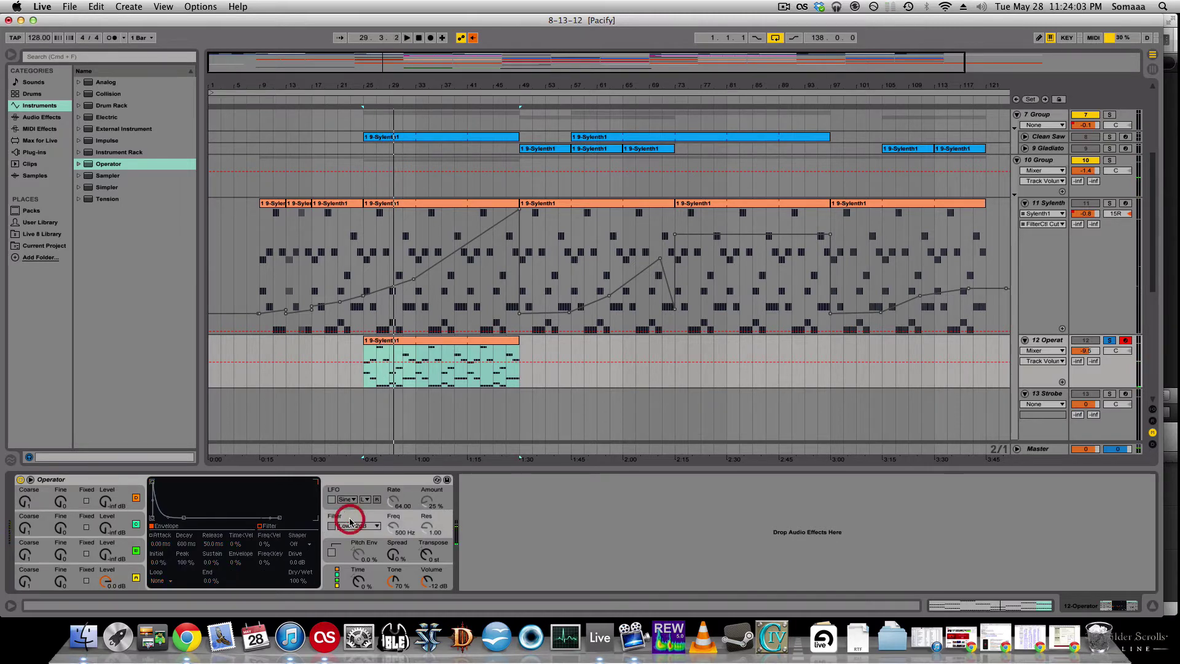
click(331, 526)
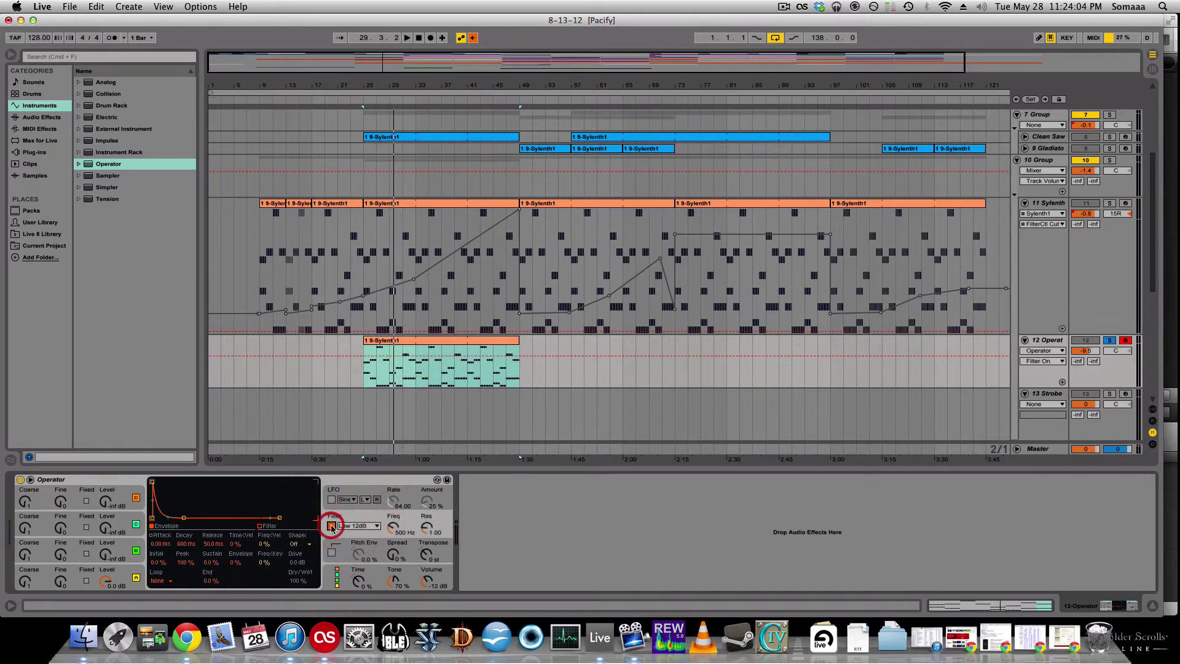
click(394, 532)
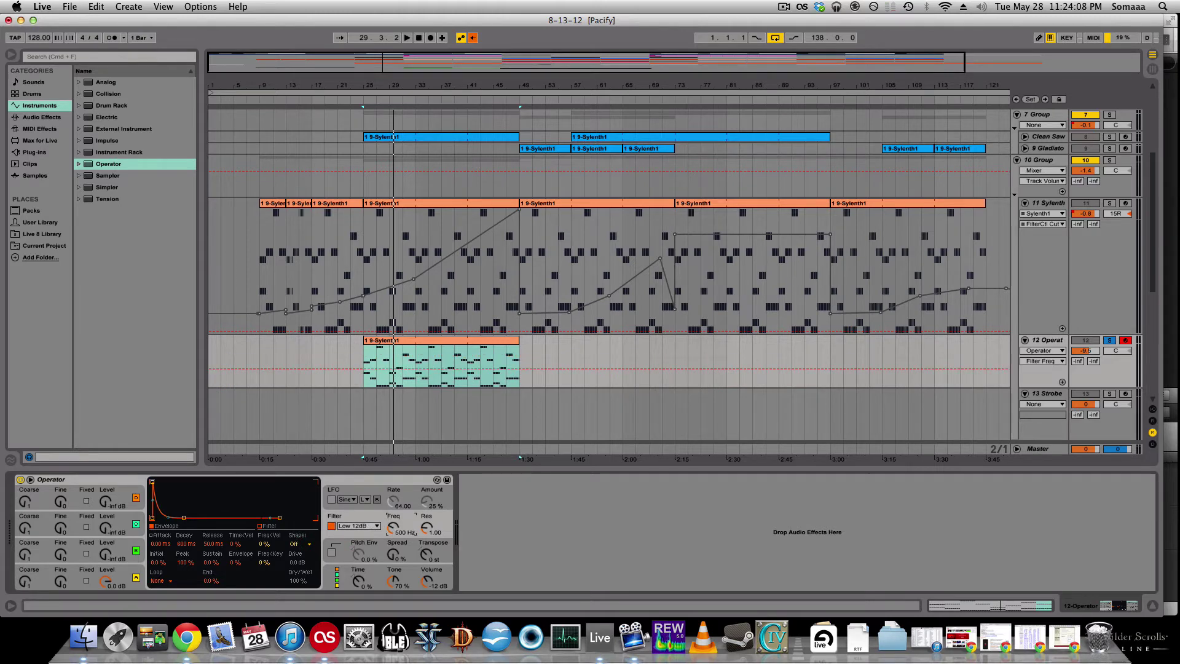
click(343, 519)
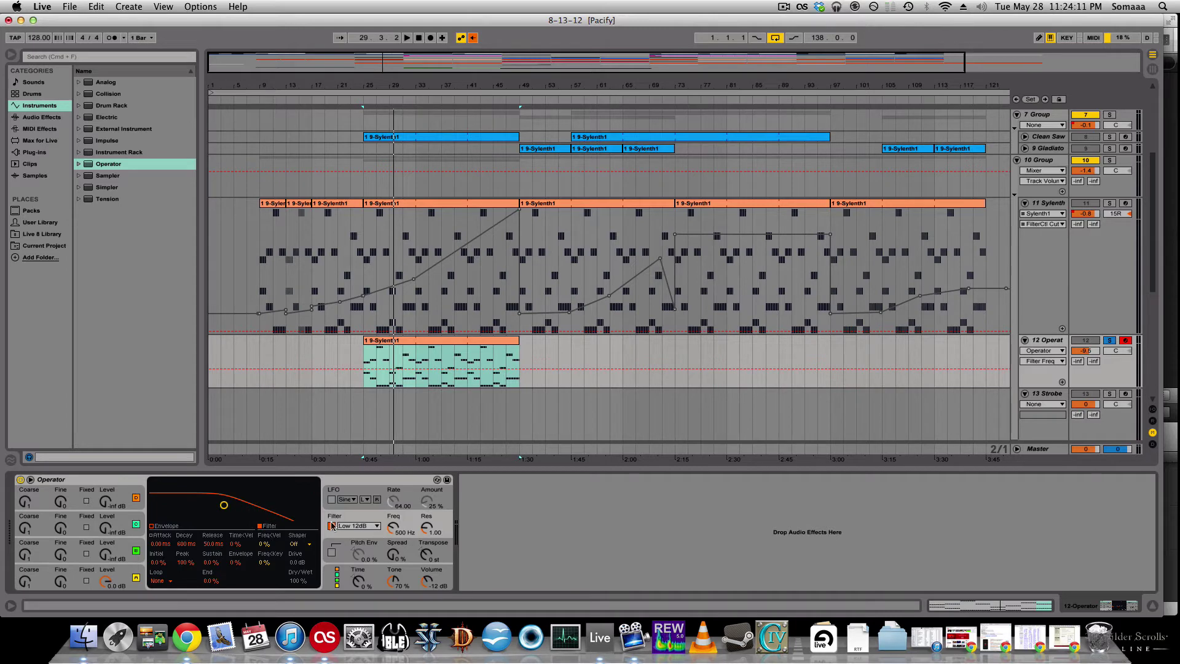
- Set the filter envelope amount to 100 % with a 43 % peak, and lower the filter frequency to 168 Hz during playback
click(165, 527)
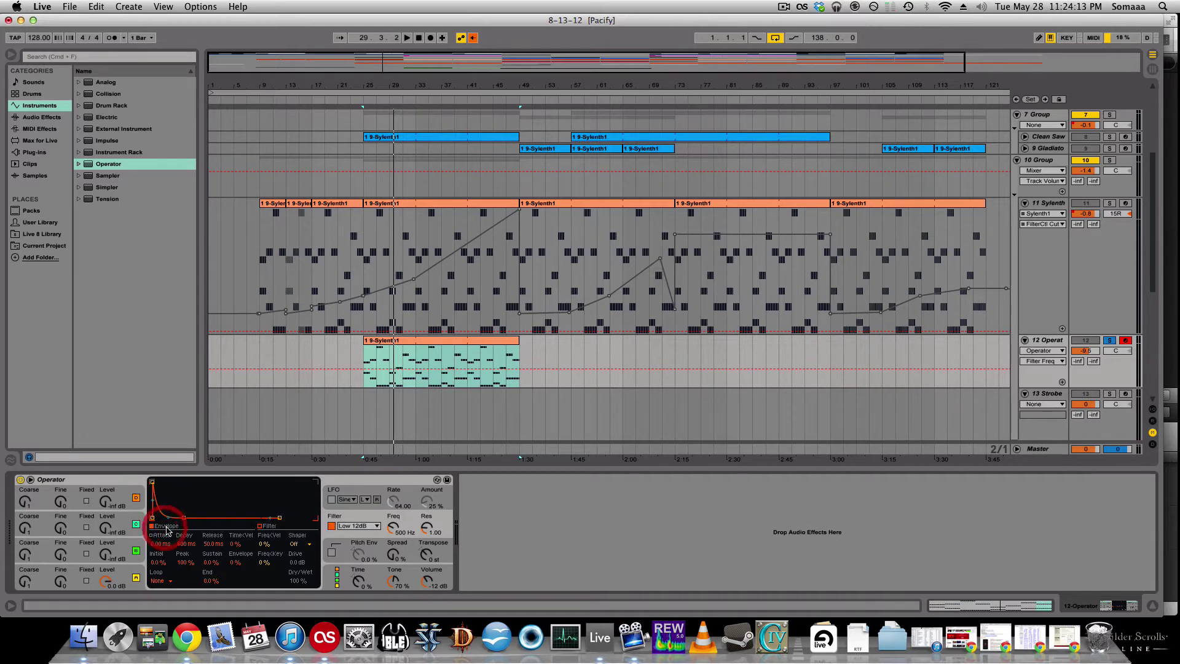
click(235, 562)
drag(236, 562, 235, 531)
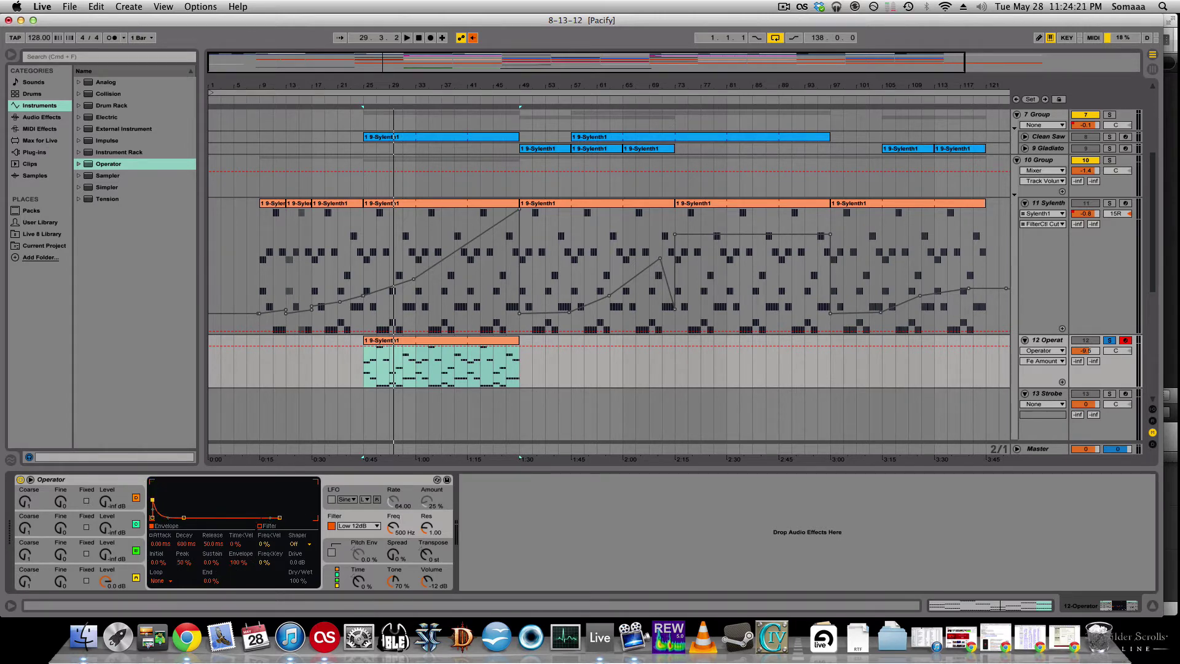
key(space)
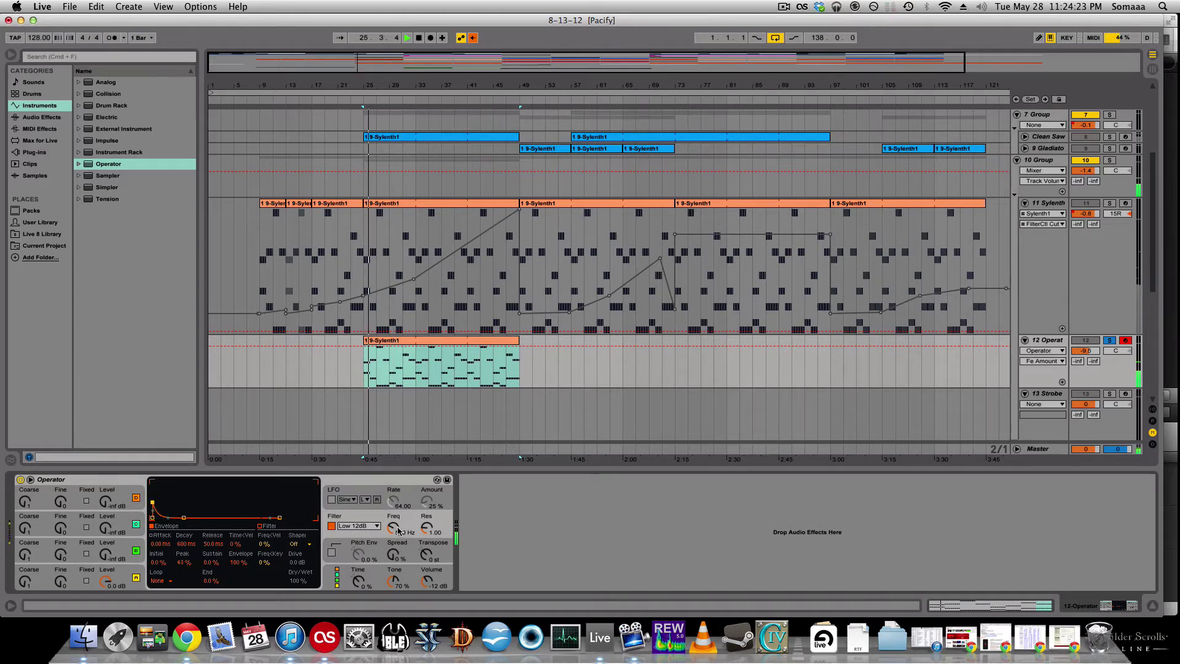
mouse_move(391, 533)
mouse_down()
mouse_move(391, 550)
mouse_move(391, 505)
mouse_move(391, 541)
mouse_up()
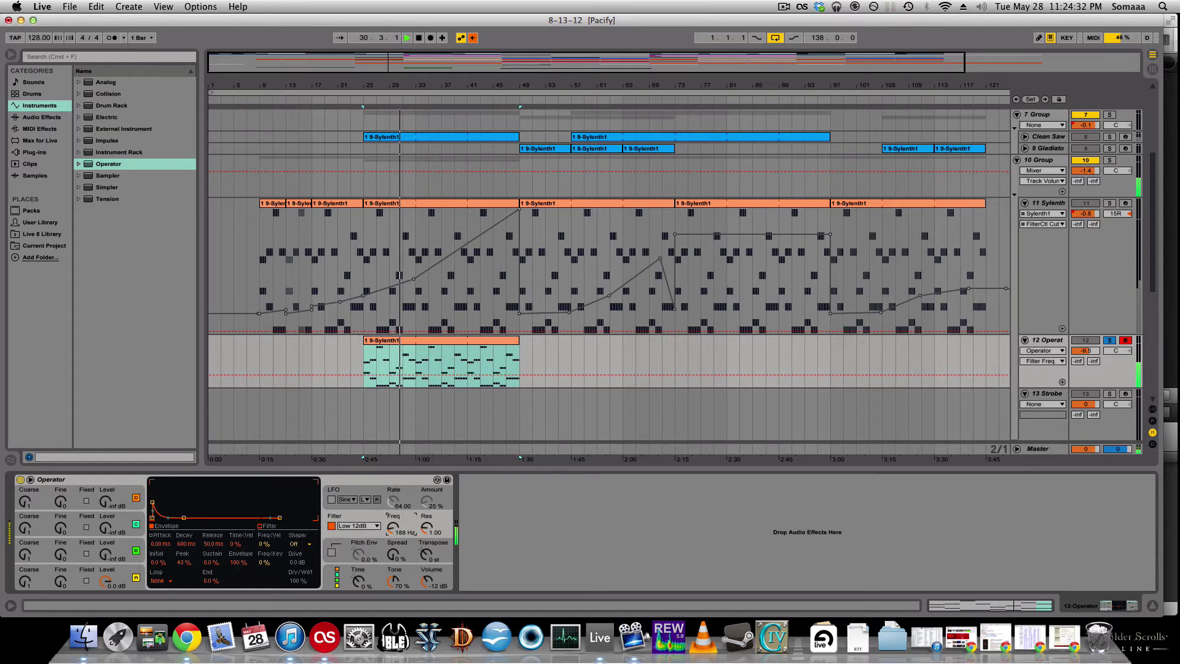
- Bring up oscillator B with a Saw D waveform and choose the algorithm with all four oscillators in parallel
click(120, 547)
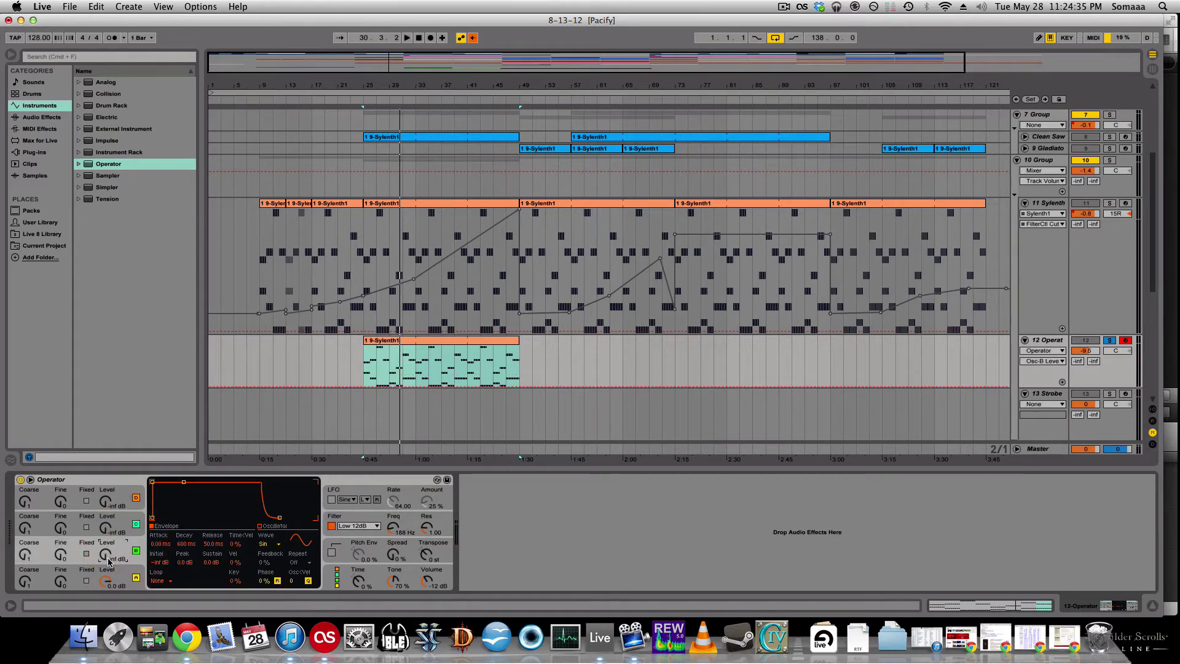
drag(108, 561, 106, 560)
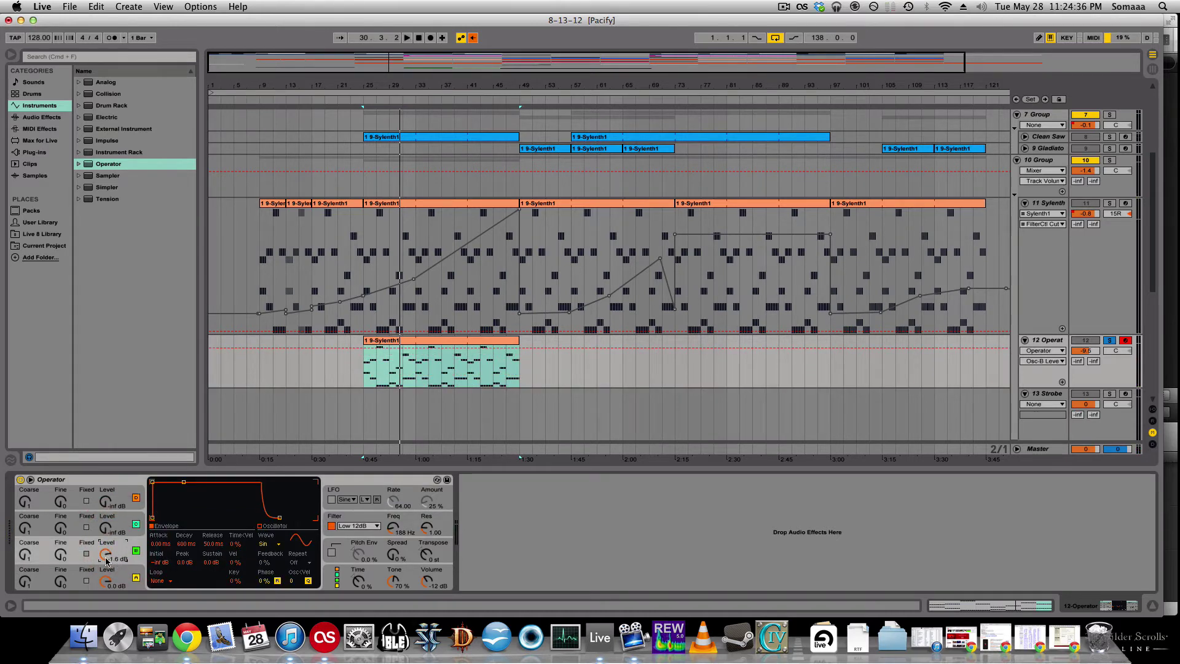
click(337, 581)
click(302, 489)
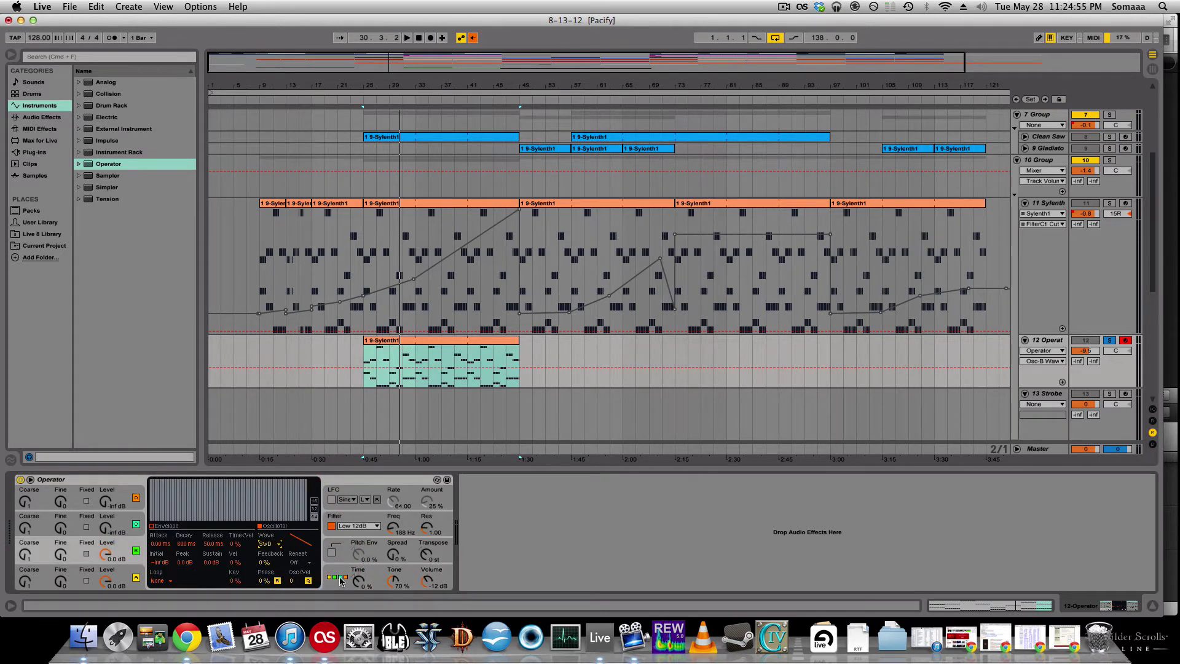
click(340, 581)
click(303, 490)
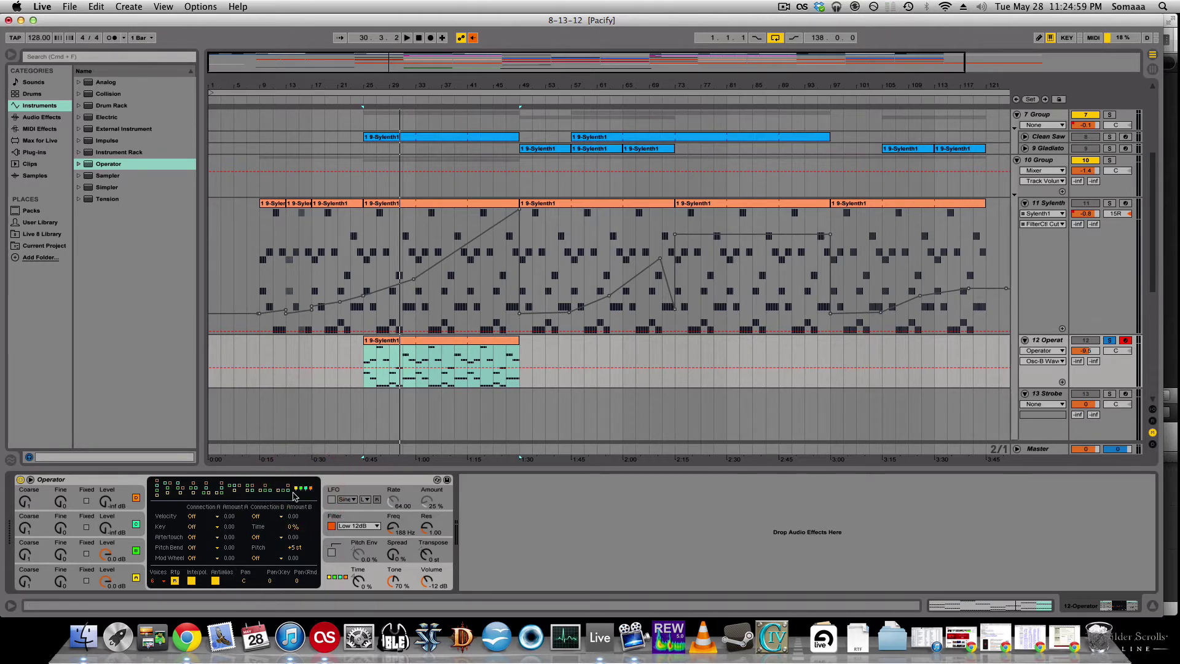
- Set oscillator B's level to 0.0 dB and its coarse tuning to 2, and lower the filter frequency to 138 Hz
click(110, 565)
click(118, 541)
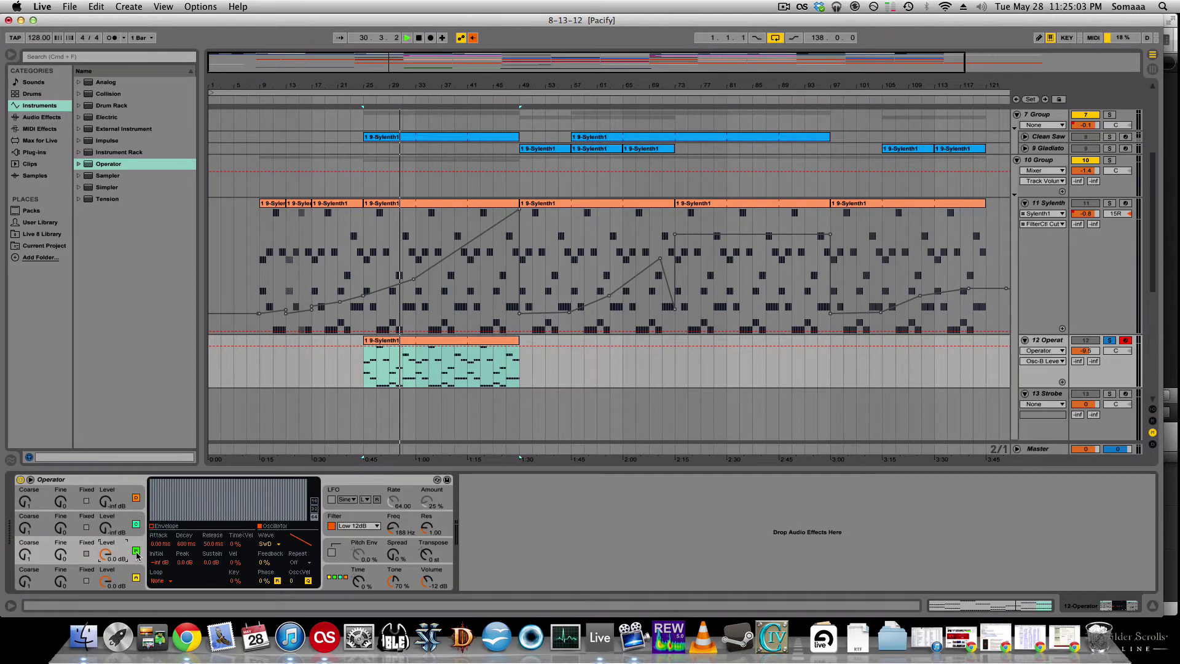
mouse_move(25, 554)
mouse_down()
mouse_move(24, 541)
mouse_move(27, 558)
mouse_up()
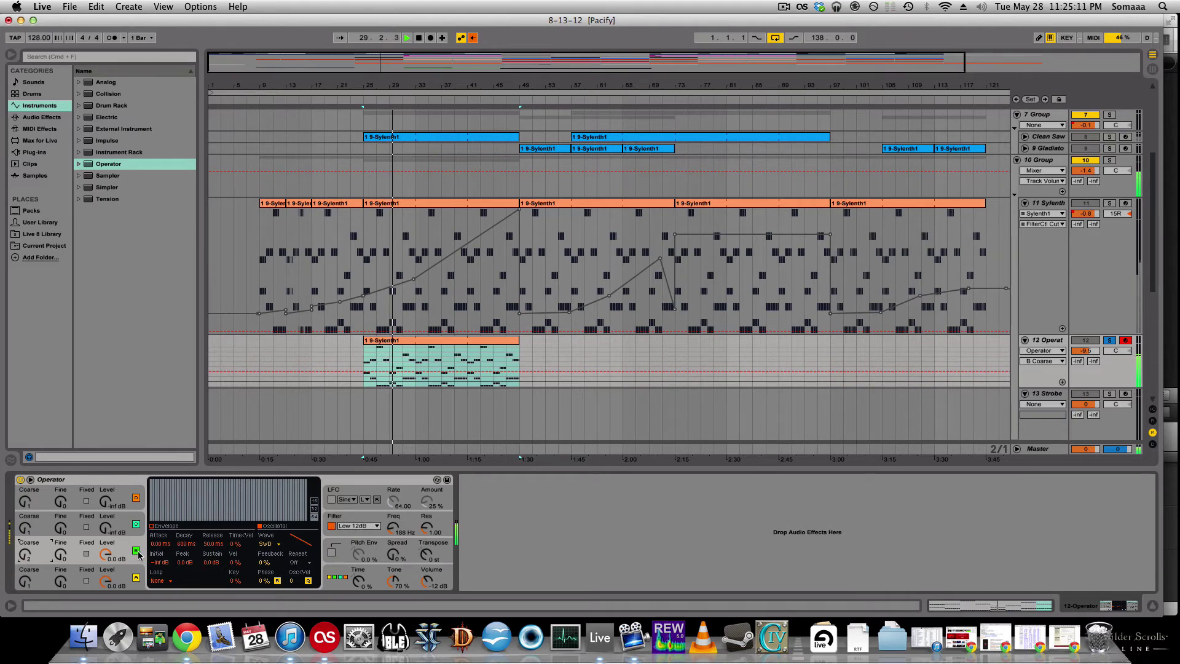
mouse_move(393, 527)
mouse_down()
mouse_move(393, 511)
mouse_move(393, 547)
mouse_up()
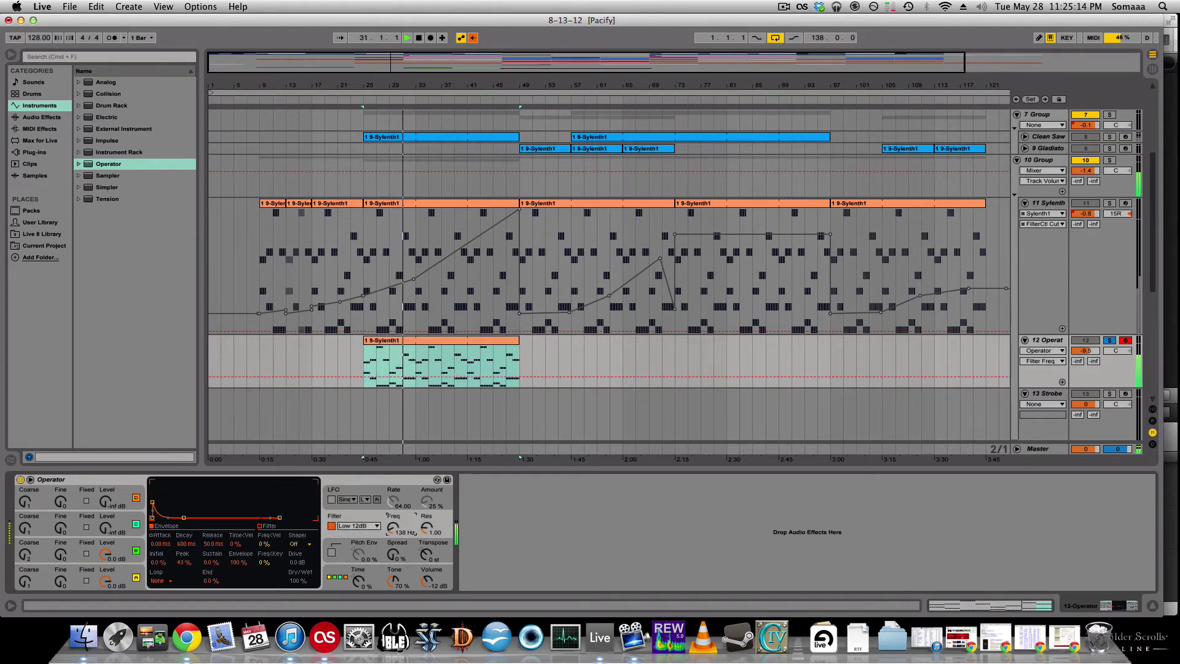
- Give oscillator B a plucky amplitude envelope with a 755 ms decay and -inf dB sustain, and play it briefly
click(126, 552)
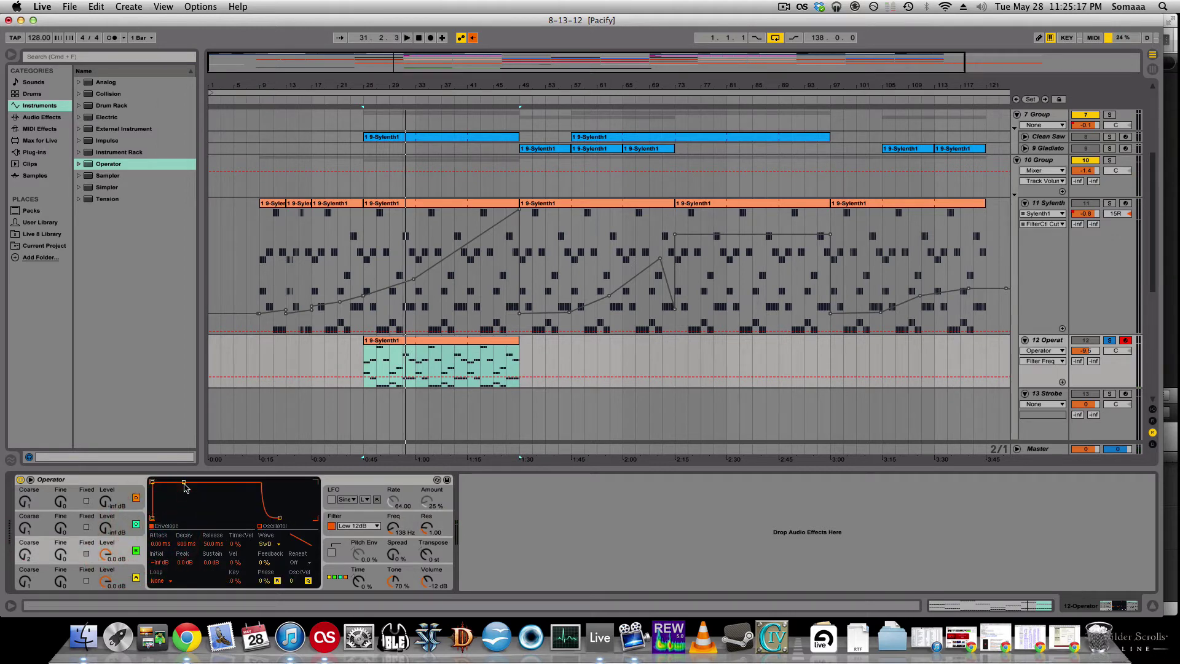
key(space)
drag(179, 506, 186, 519)
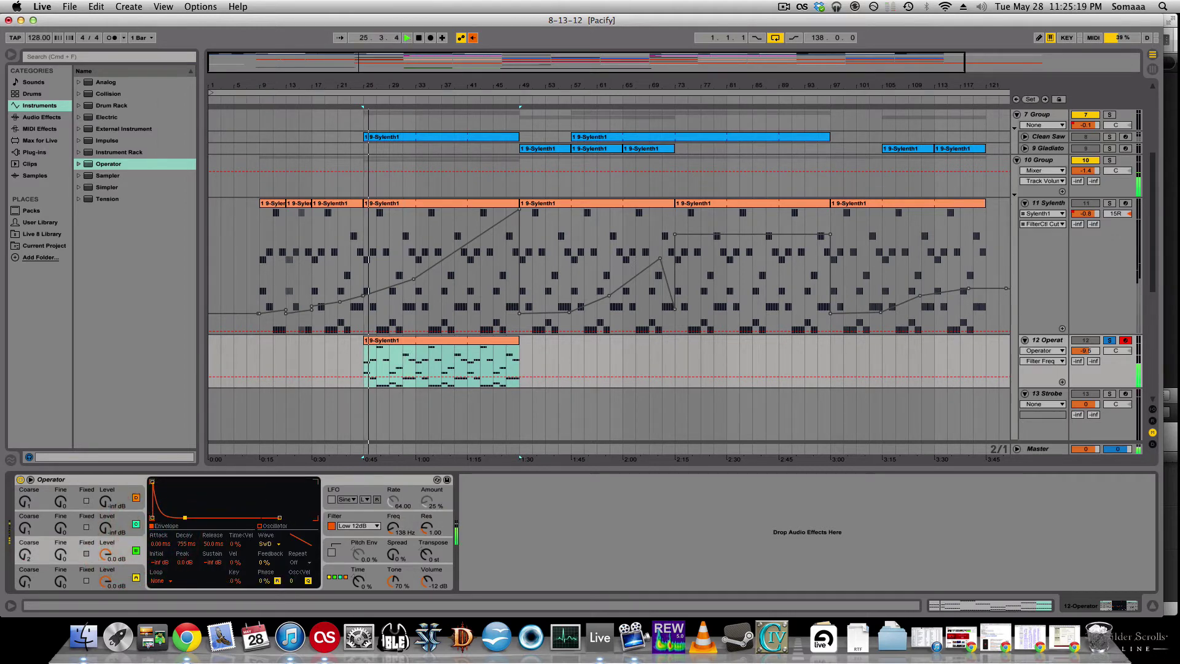
key(space)
- Copy the bar 25–49 clip from the Operator track onto the Strobe track 13
scroll(947, 349, down, 3)
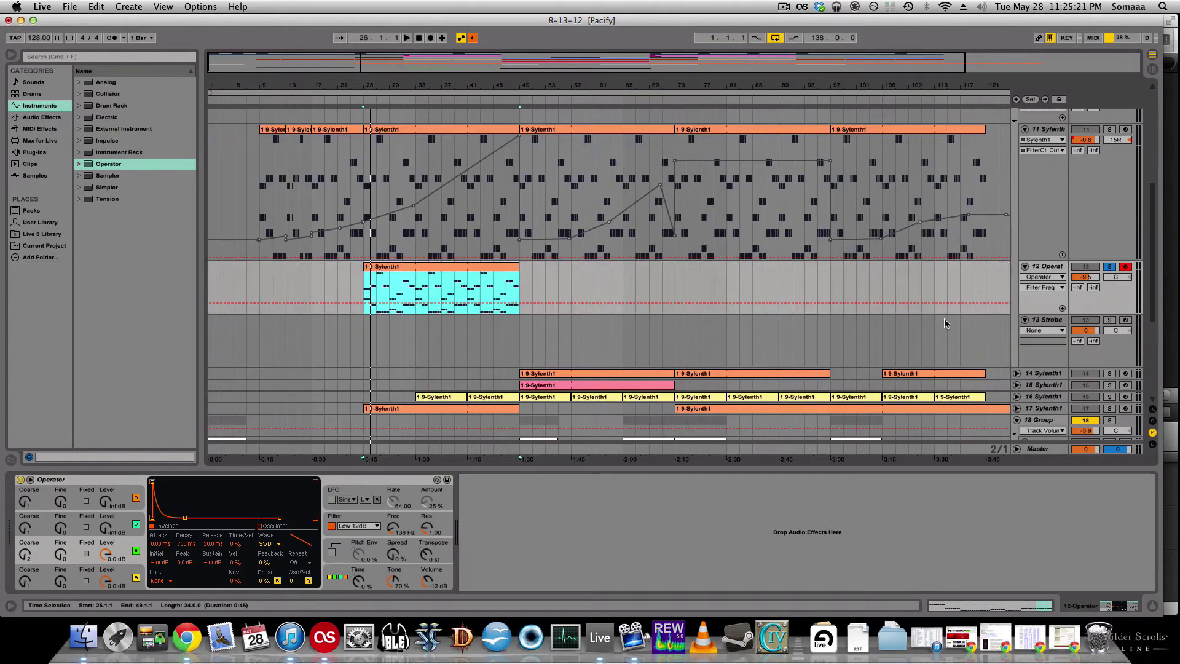
click(1048, 319)
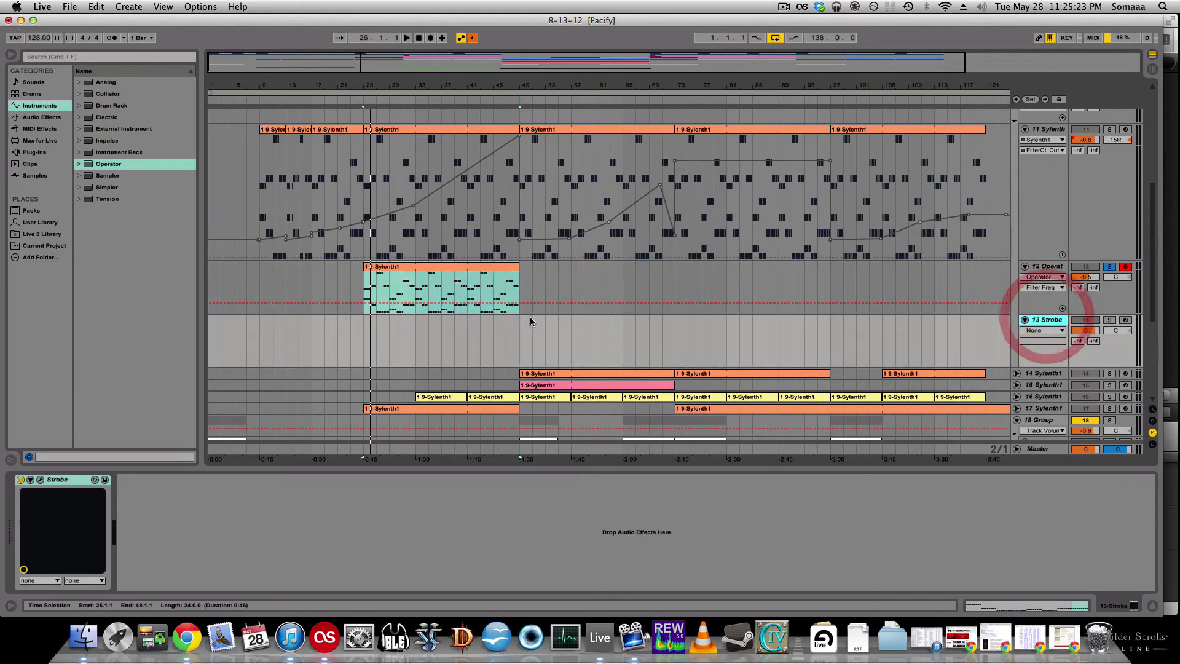
drag(458, 273, 453, 326)
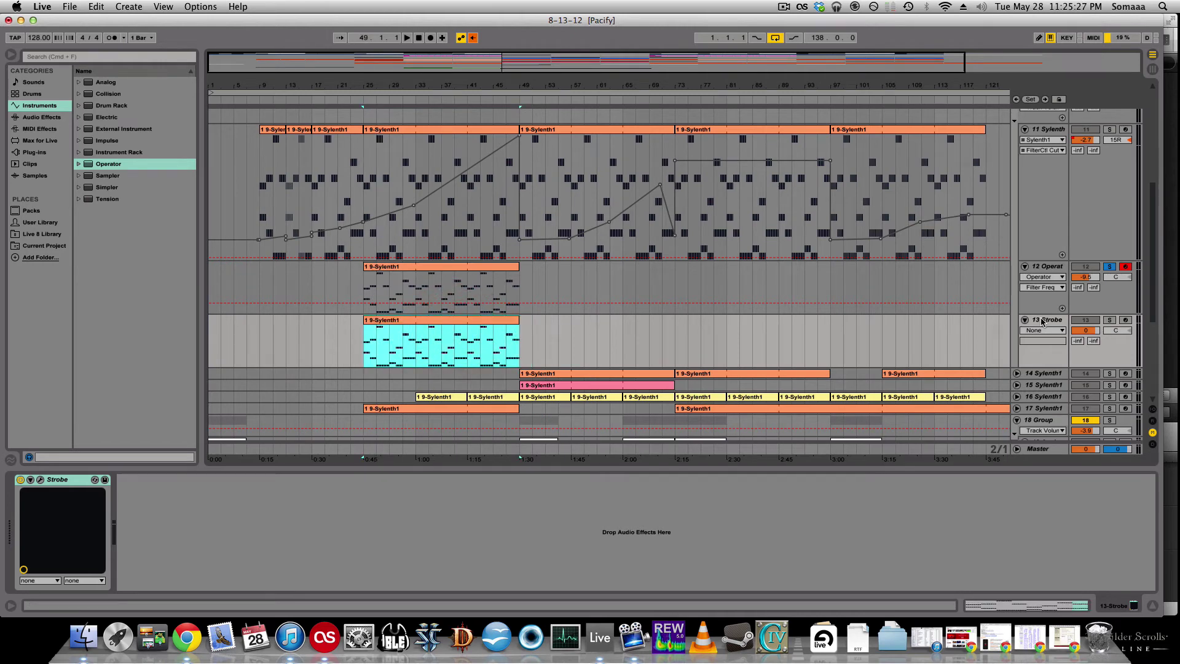
- Open the Strobe editor clear of the track list, solo track 13 and play its clip from bar 25
click(1042, 321)
click(40, 479)
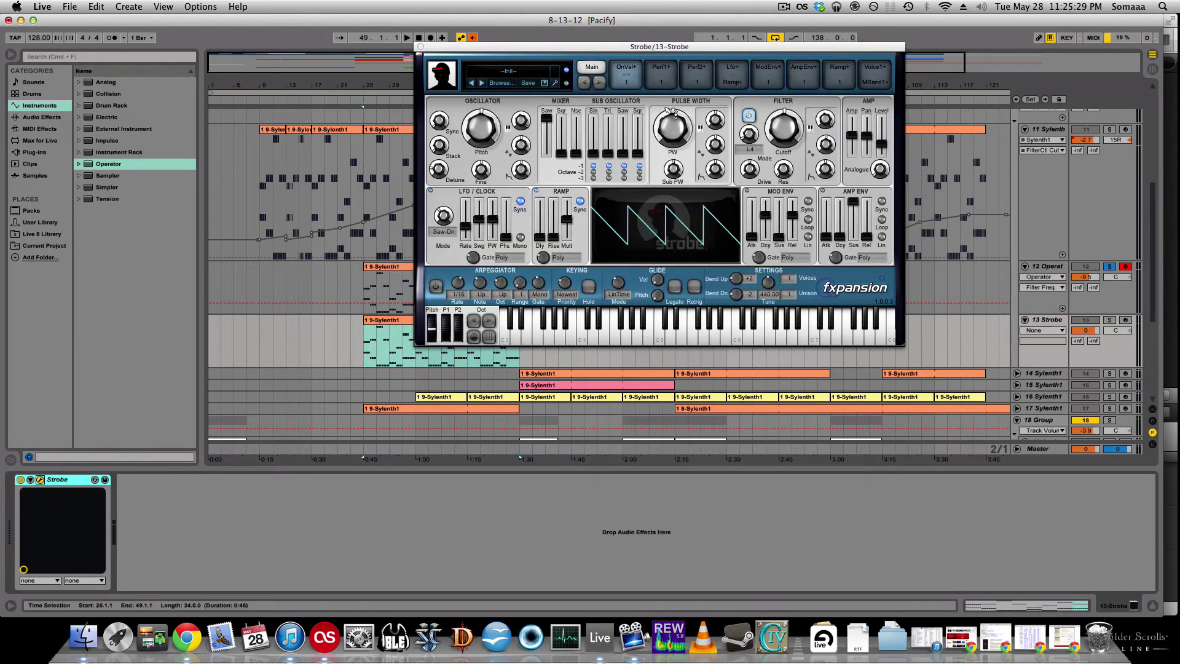
drag(615, 46, 716, 60)
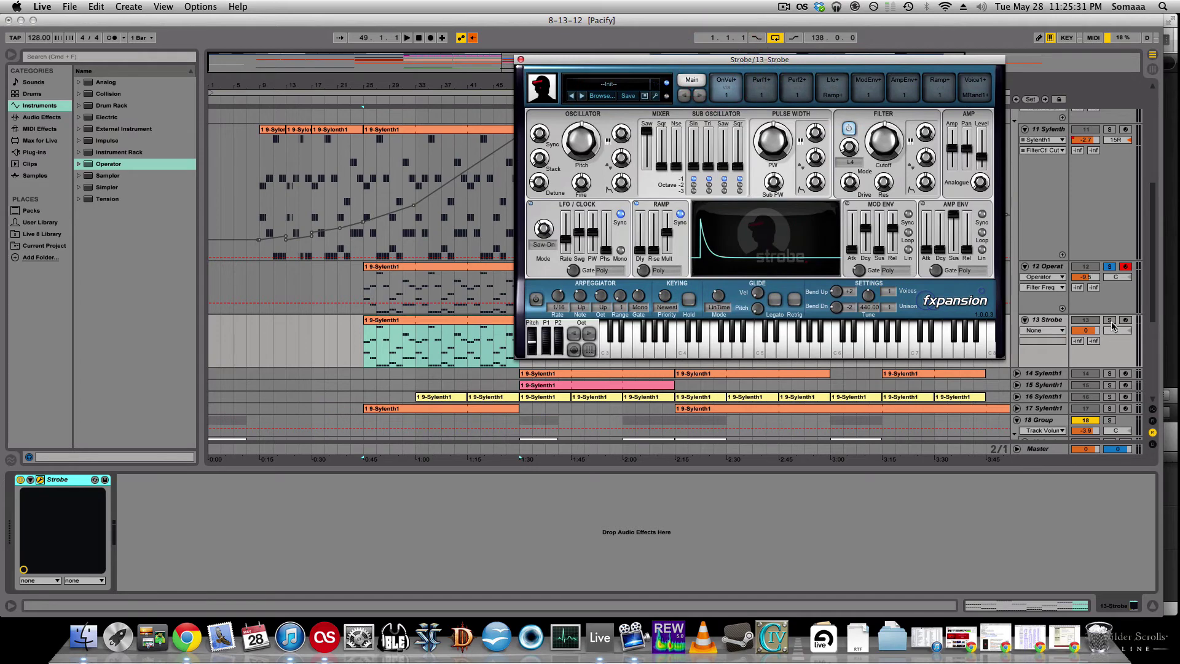
click(1109, 321)
click(383, 320)
key(space)
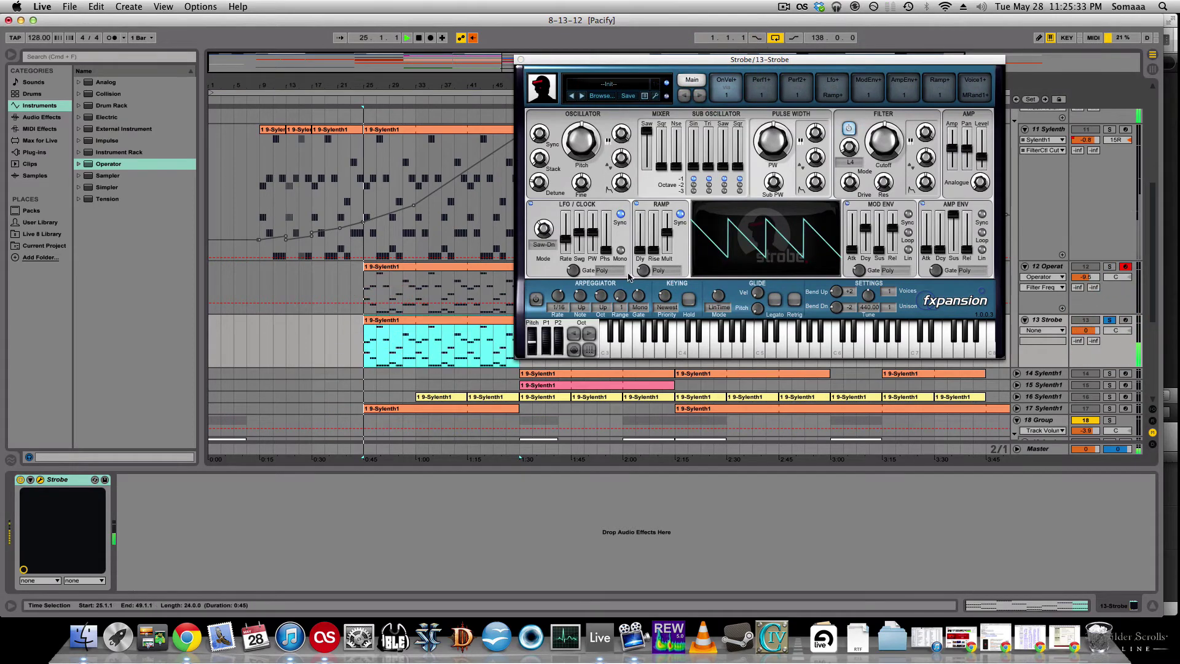
- Lower the filter cutoff in Strobe while the clip plays
click(762, 134)
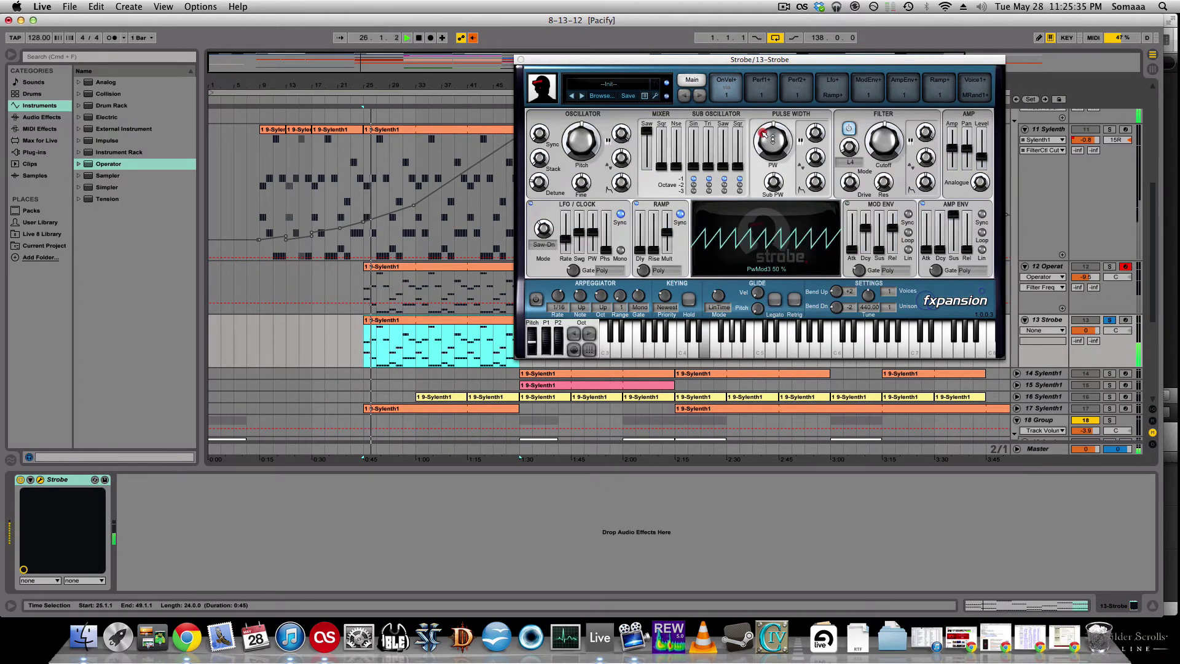
drag(881, 140, 883, 172)
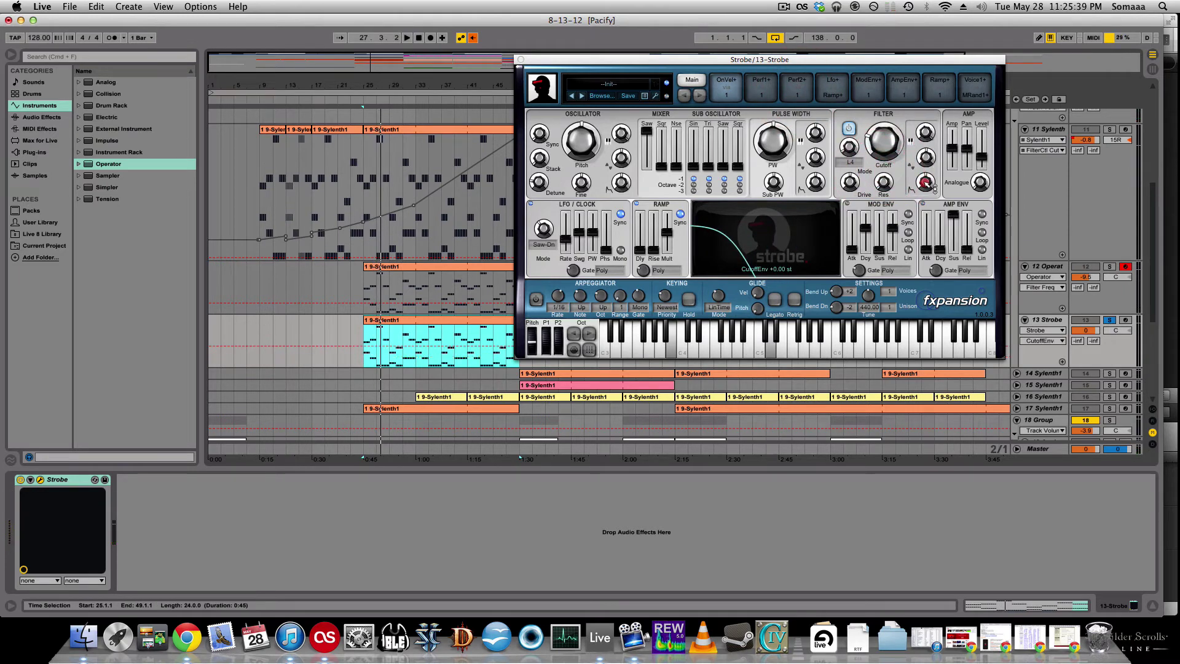
- Touch Strobe's filter cutoff, select the Strobe clip and play it briefly from bar 25
click(918, 73)
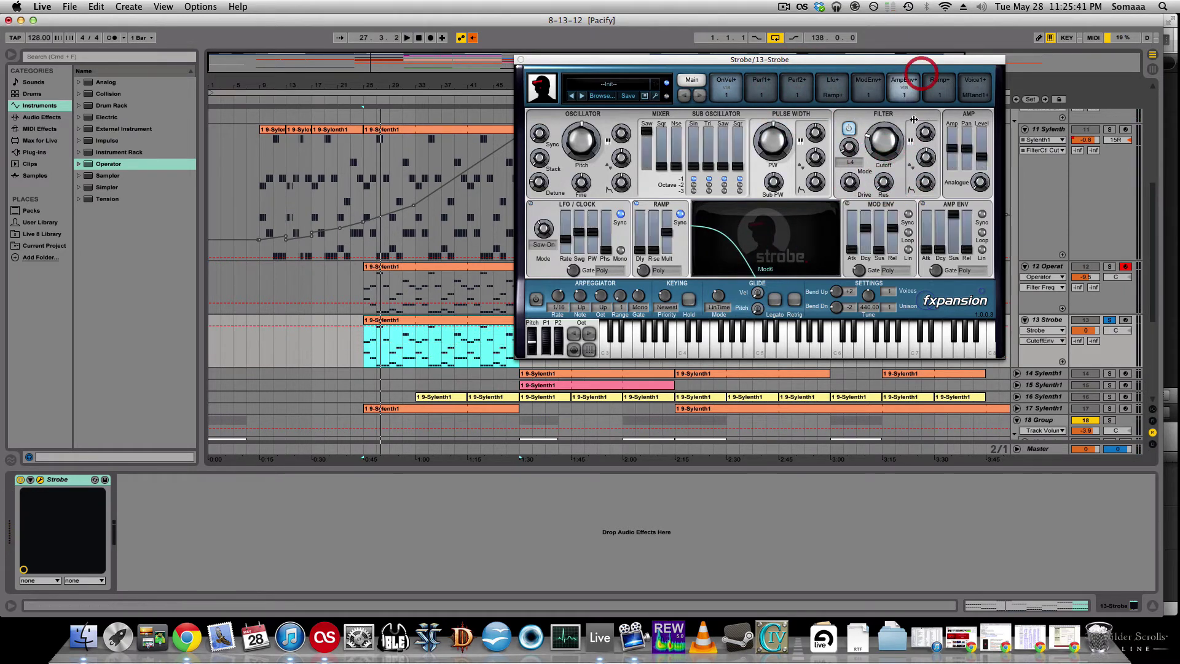
click(883, 141)
click(428, 350)
key(space)
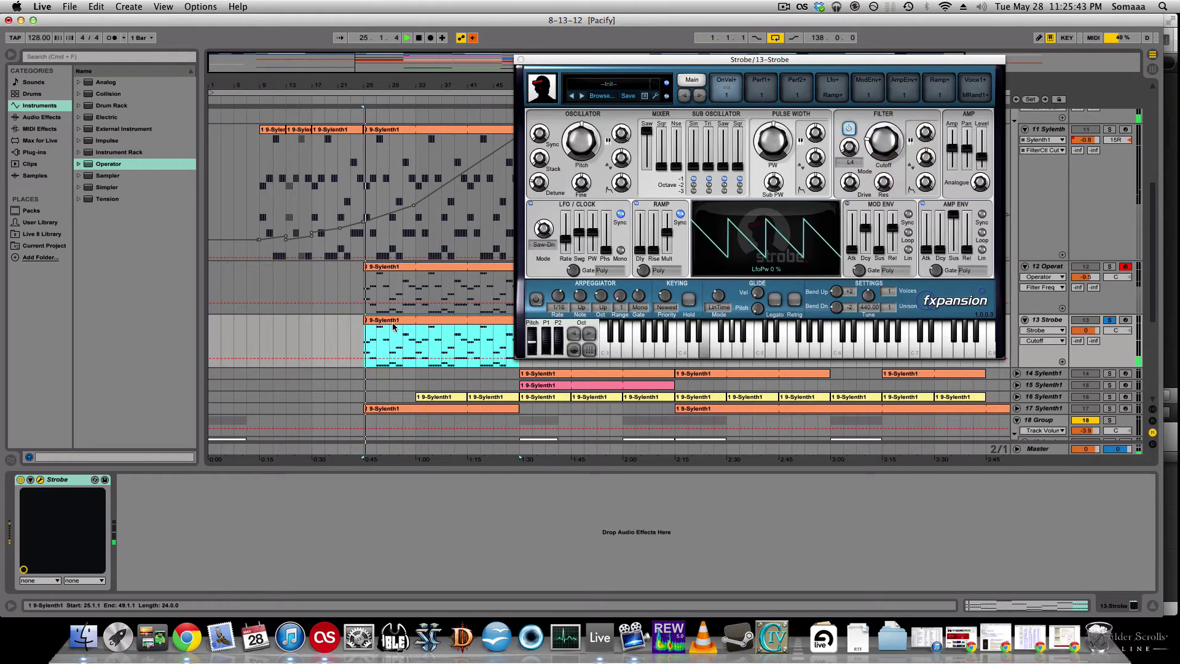
key(space)
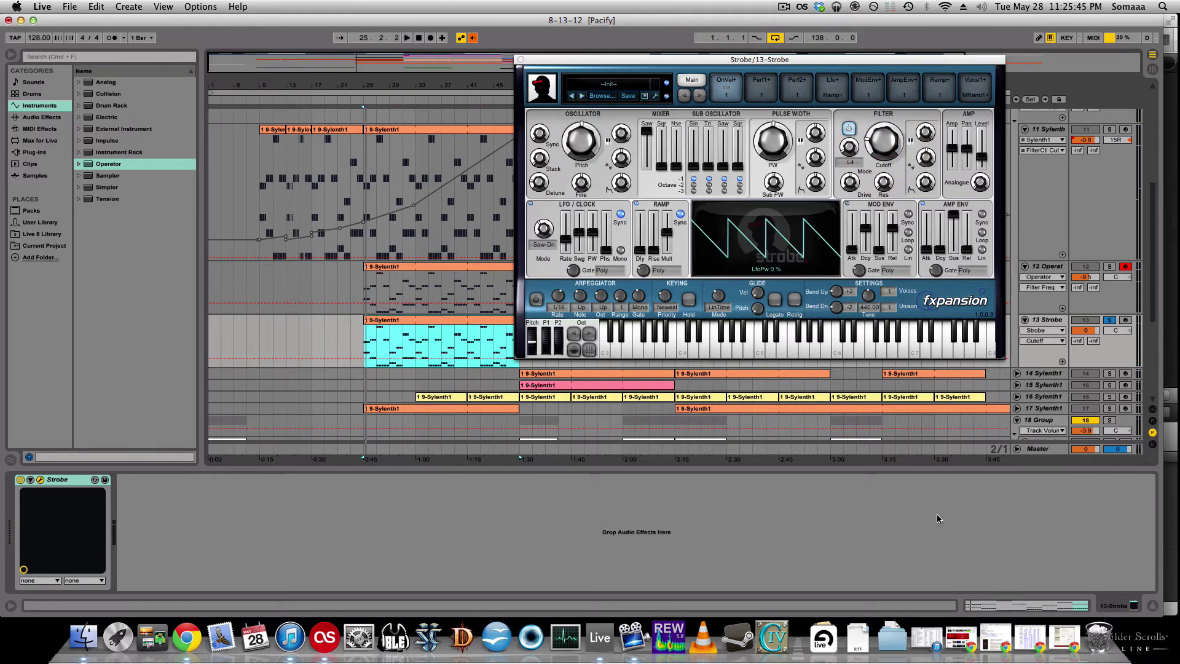
- Open the notes of the Strobe clip, select them all and shorten them slightly
click(1040, 613)
drag(313, 421, 396, 487)
key(super+a)
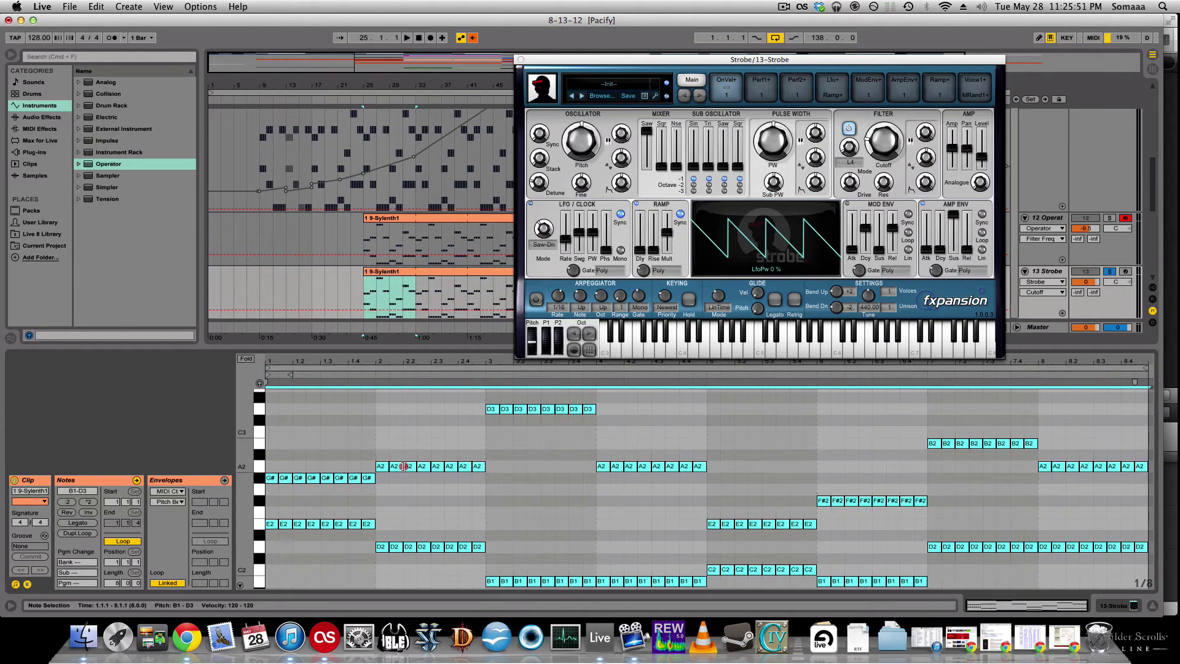
drag(403, 466, 401, 467)
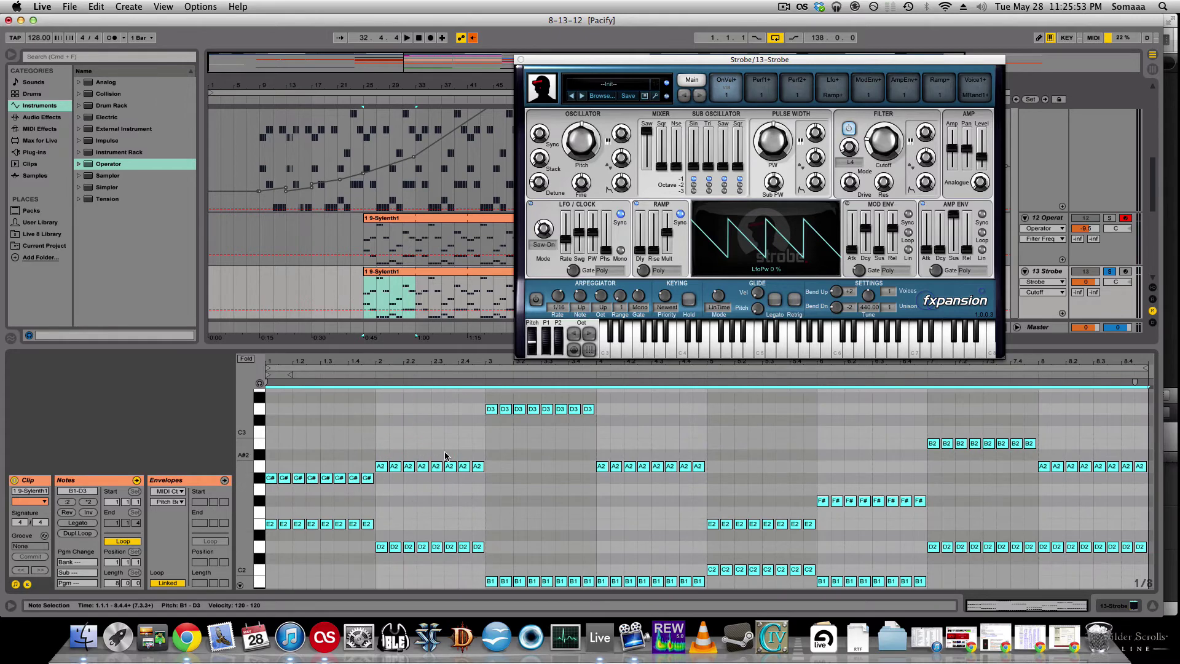
- Raise Strobe's filter cutoff to -10.00 st while the clip plays, and stop playback
key(space)
mouse_move(883, 143)
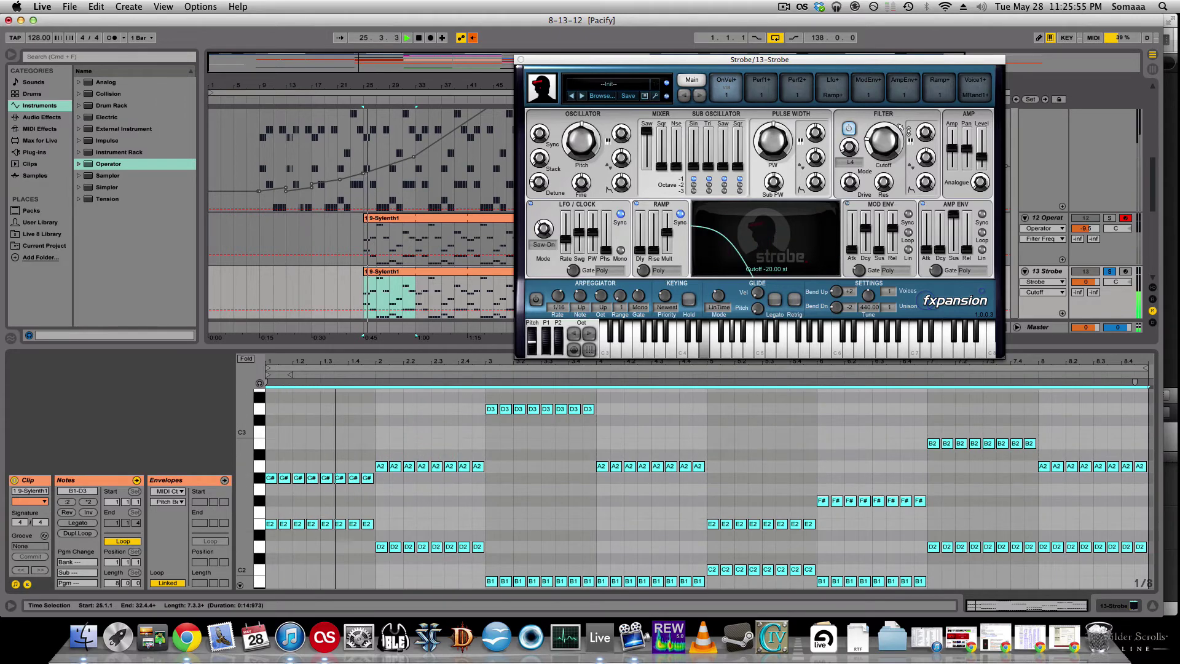
mouse_move(882, 144)
mouse_down()
mouse_move(886, 128)
mouse_move(885, 139)
mouse_up()
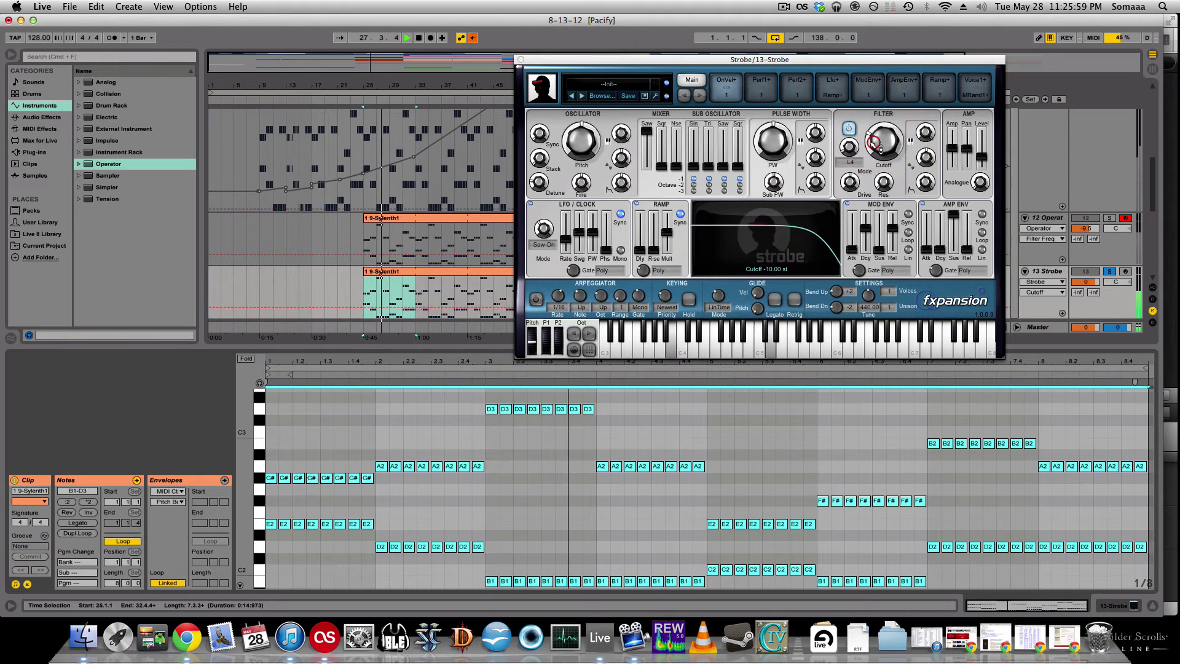
key(space)
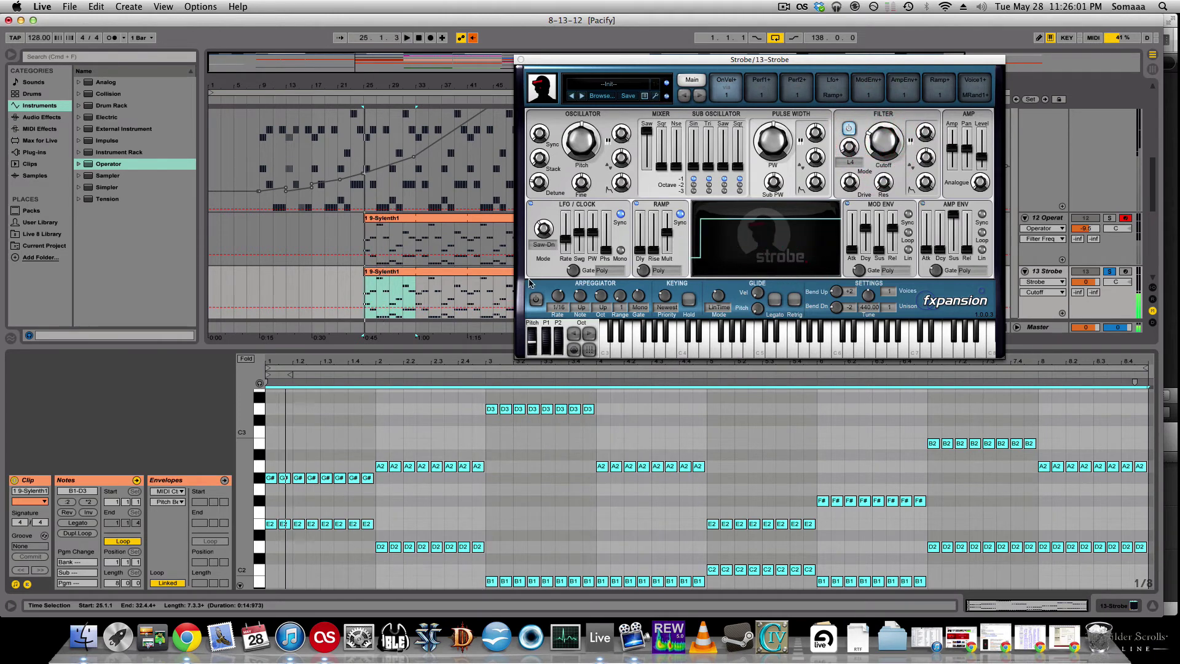
- Set Strobe's voices to 2 and play the clip again
click(890, 291)
key(space)
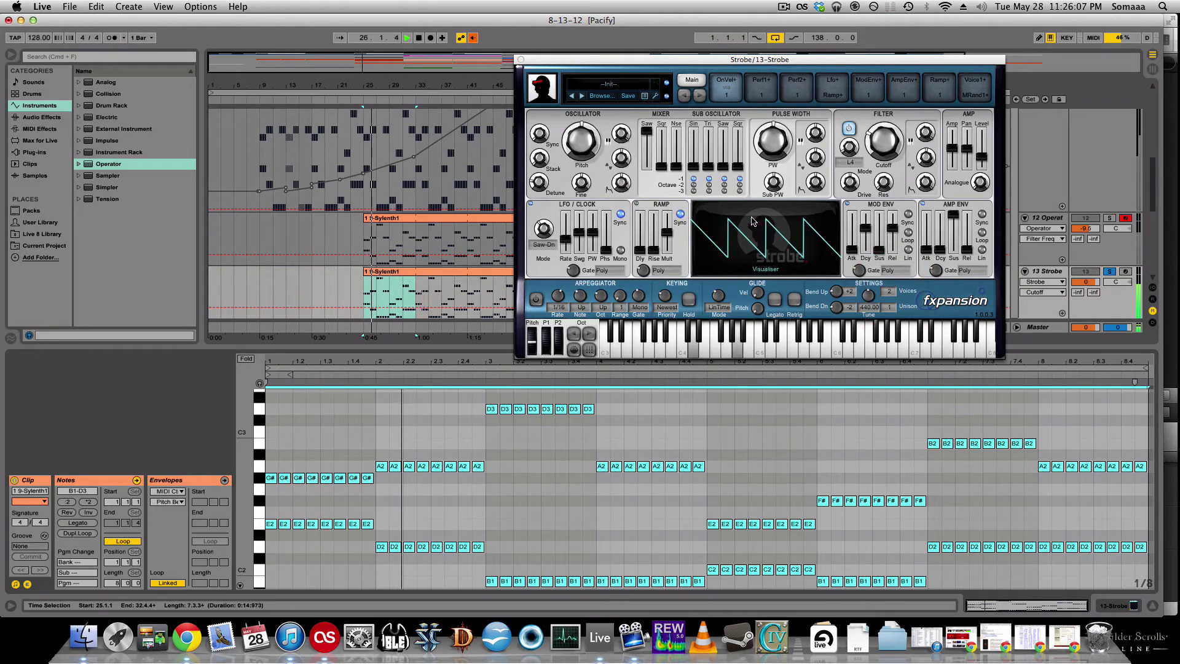
click(773, 140)
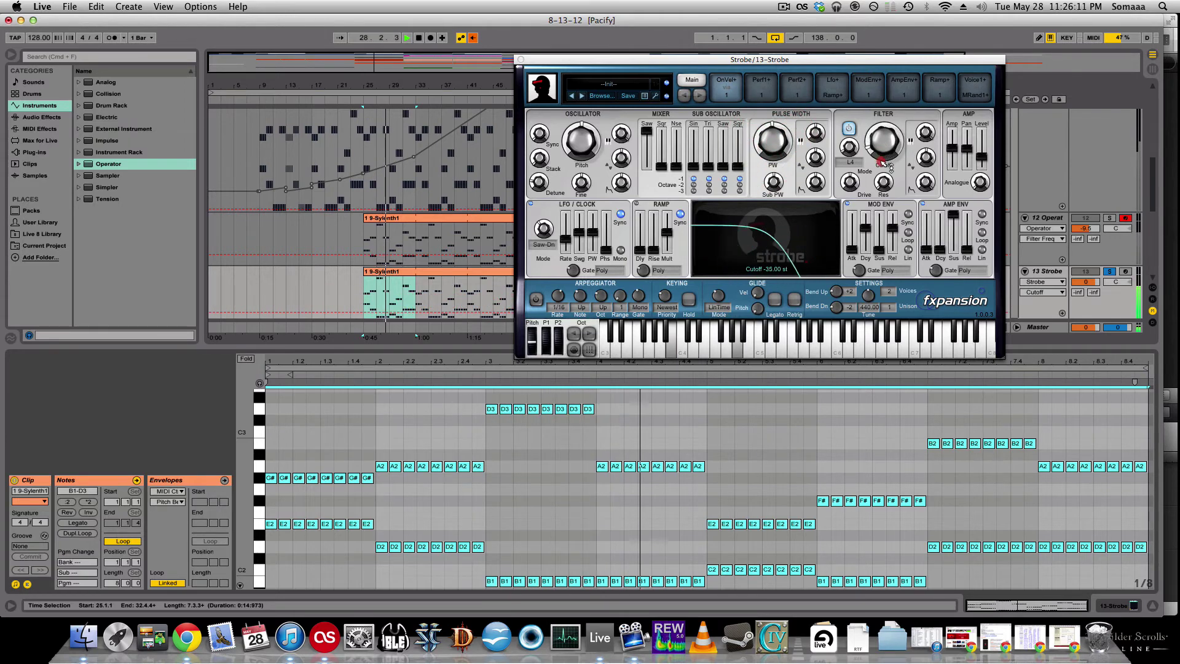
- Sweep Strobe's filter cutoff during playback and raise the square wave level to 34 % in the mixer
click(881, 164)
drag(883, 165, 885, 140)
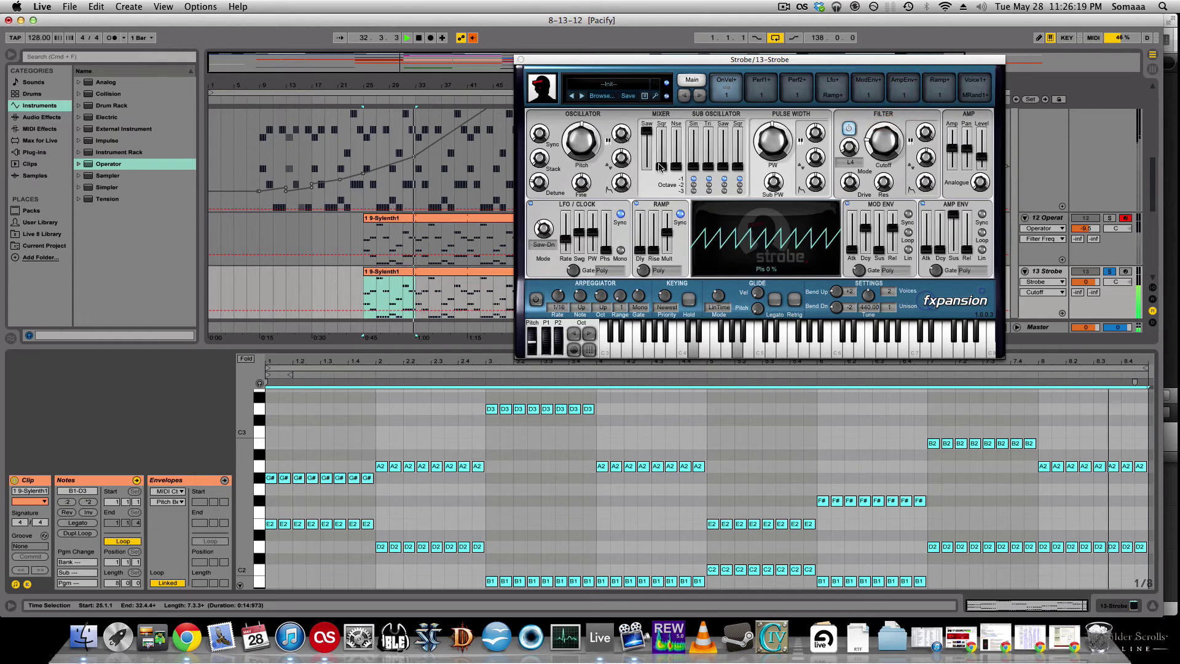
drag(661, 164, 661, 140)
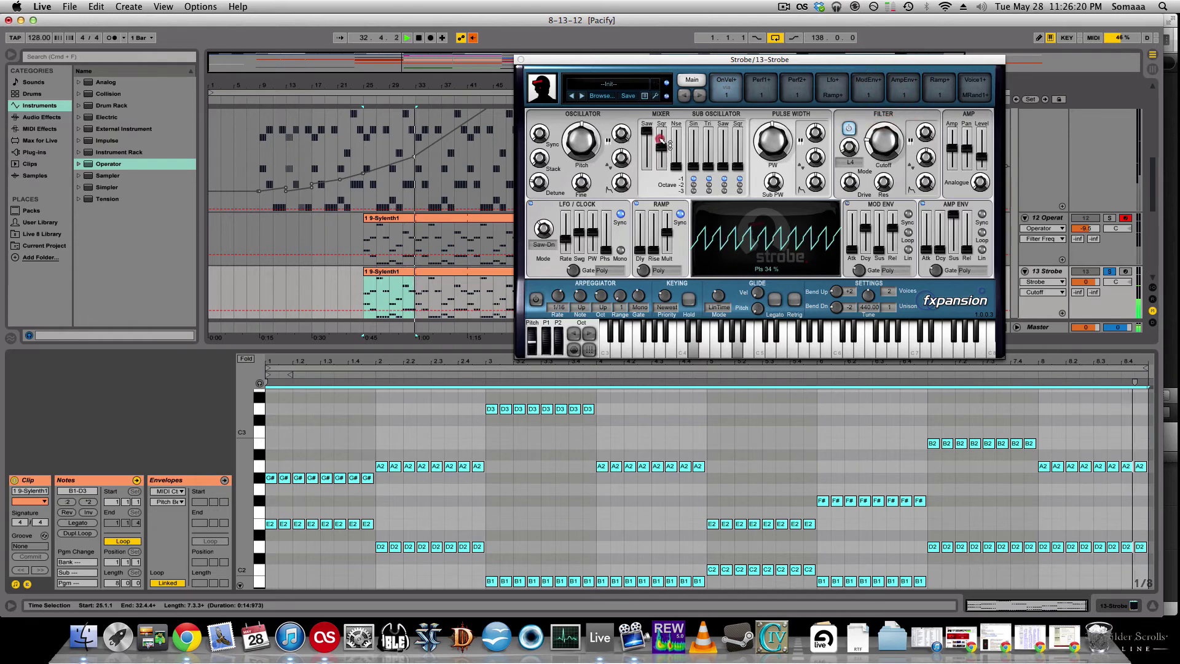
click(724, 154)
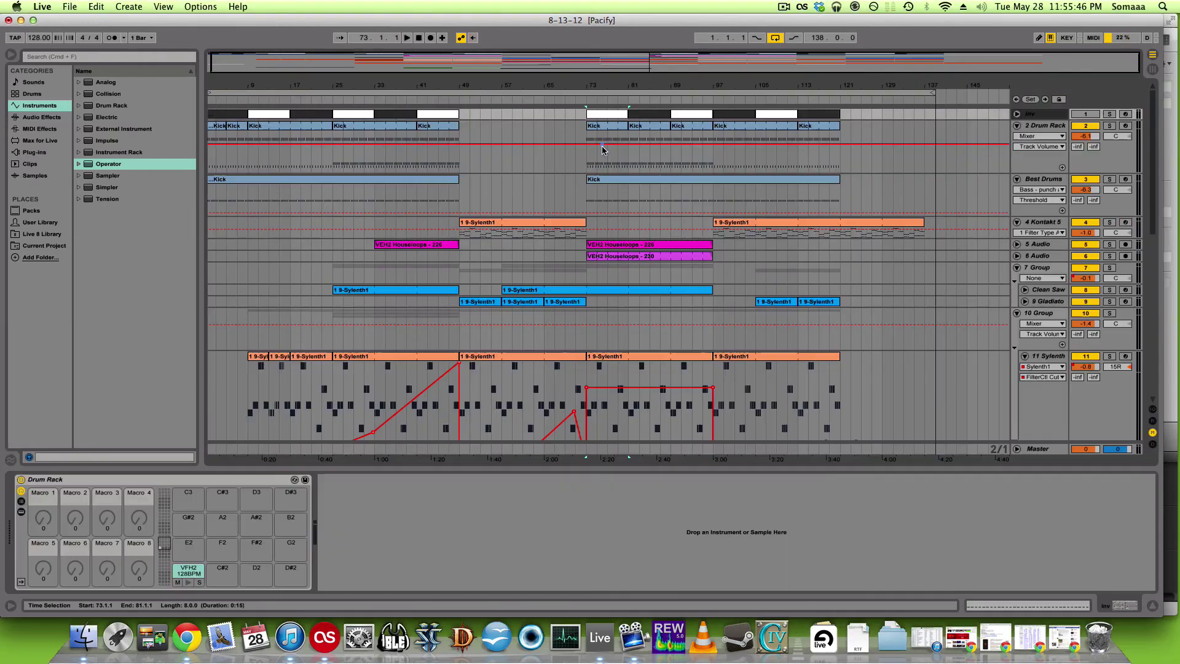
- Select the bar 73–97 clip on track 11 Sylenth1 and inspect the sidechain compressor in its device chain
scroll(646, 231, down, 2)
click(661, 318)
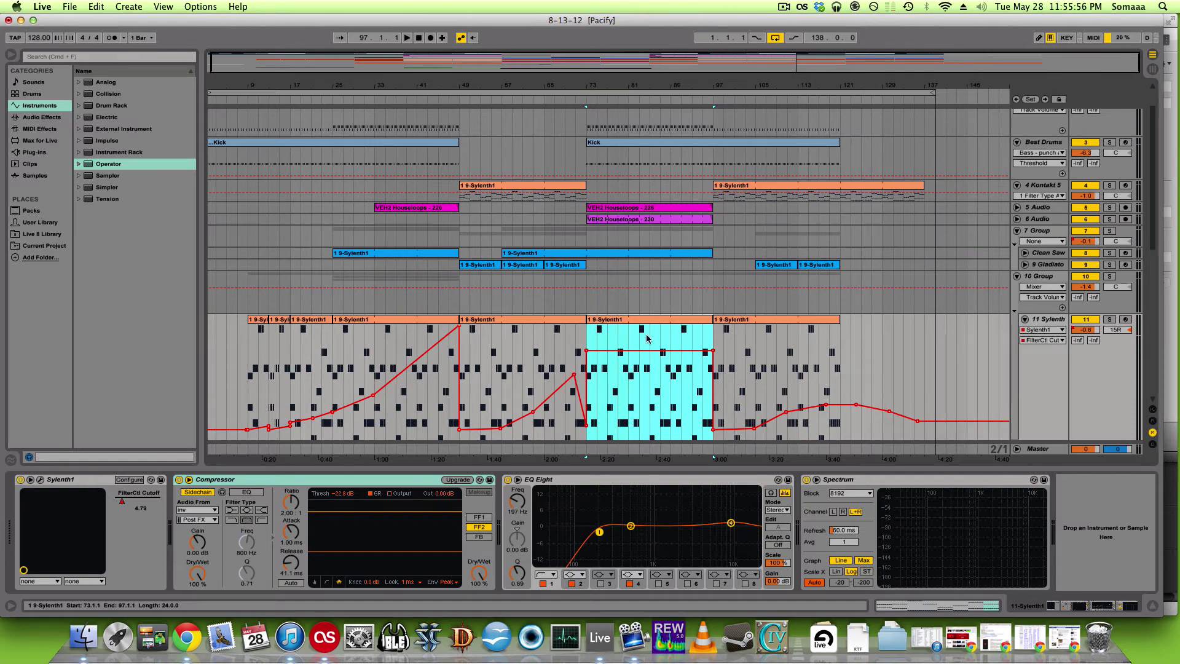
click(249, 480)
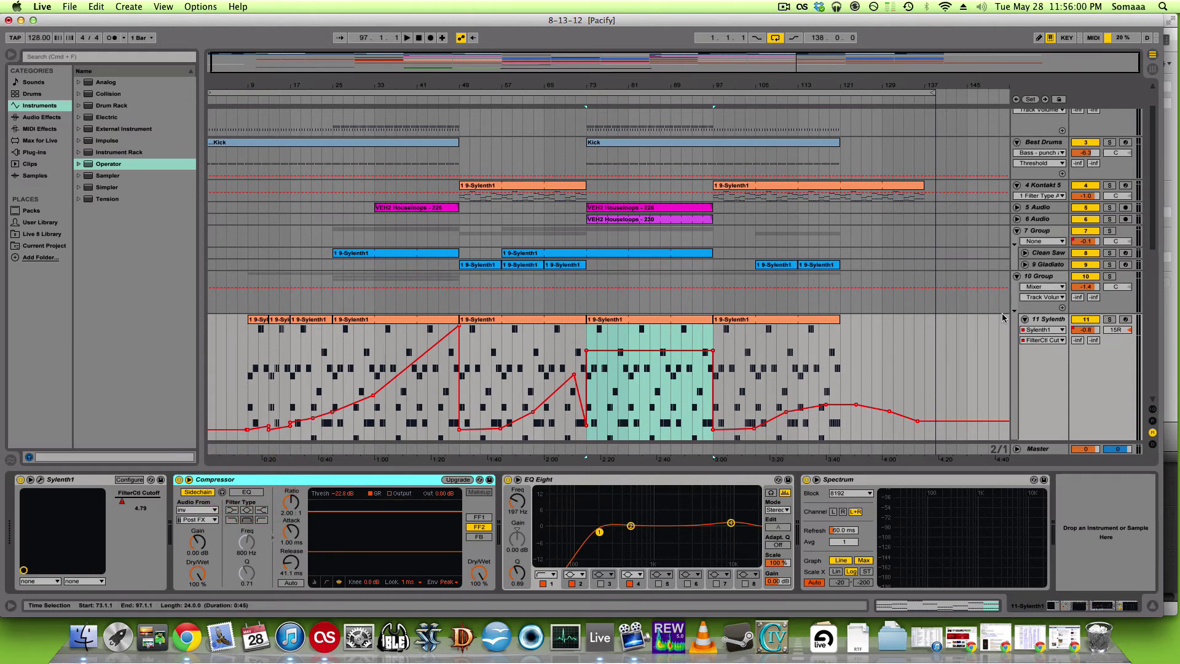
click(1052, 320)
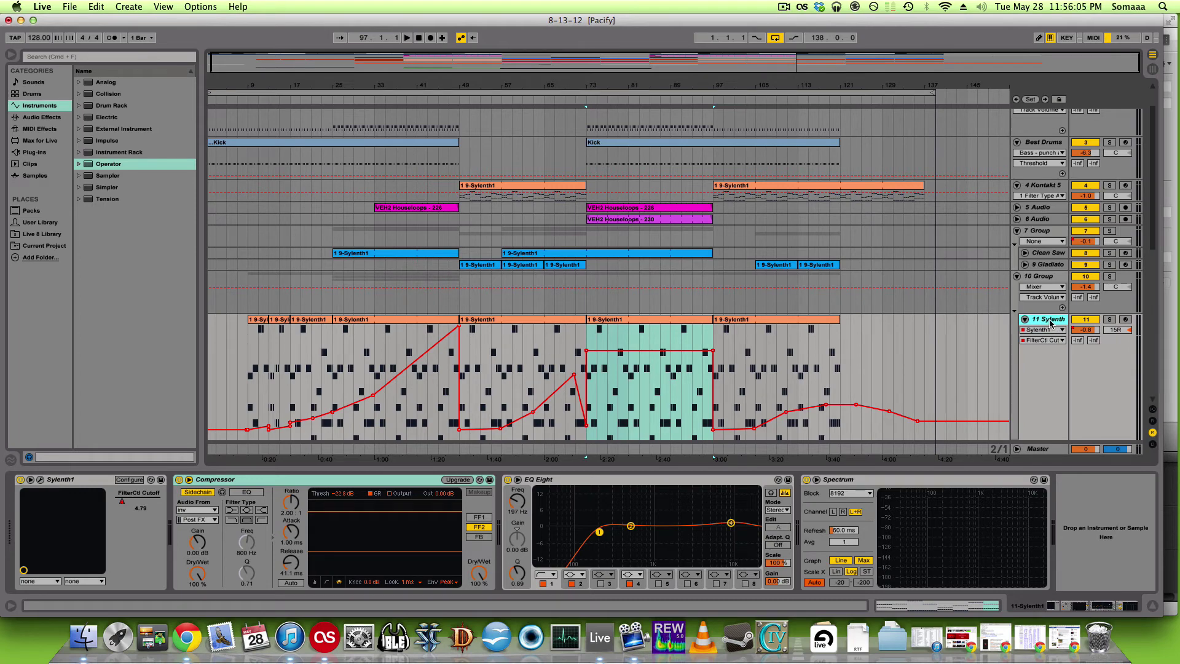
scroll(742, 195, down, 5)
scroll(748, 266, up, 6)
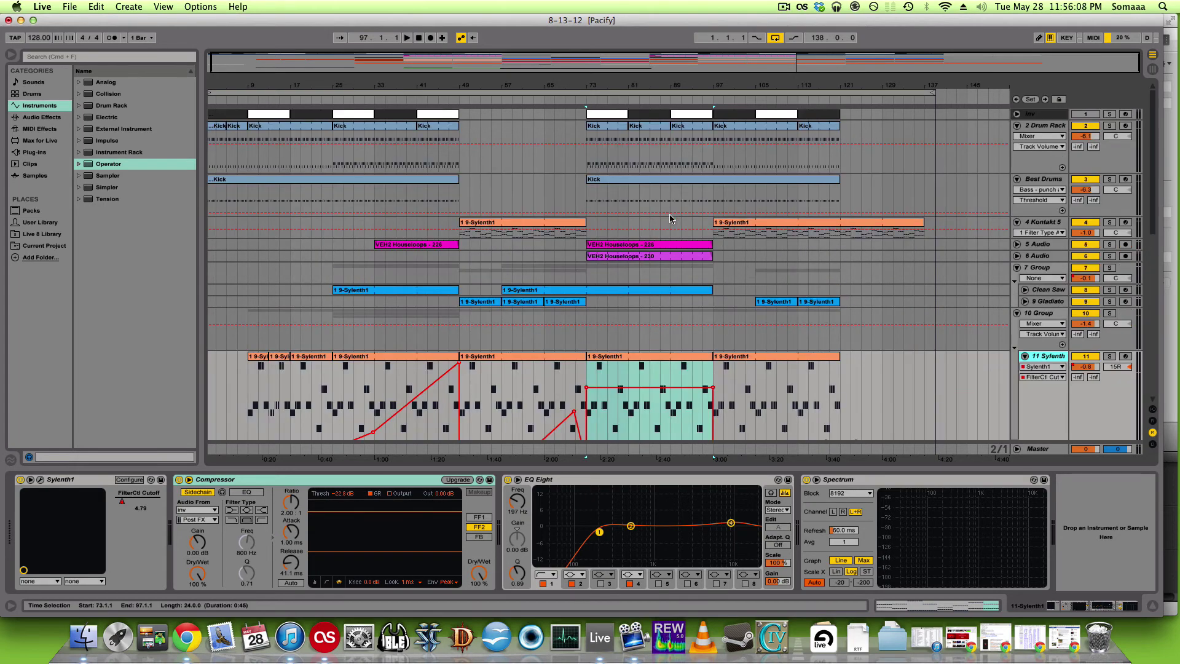
- Examine the trigger clips on the inv track from bar 73 and the Sylenth1 track 11 compressor they feed
click(616, 115)
click(653, 116)
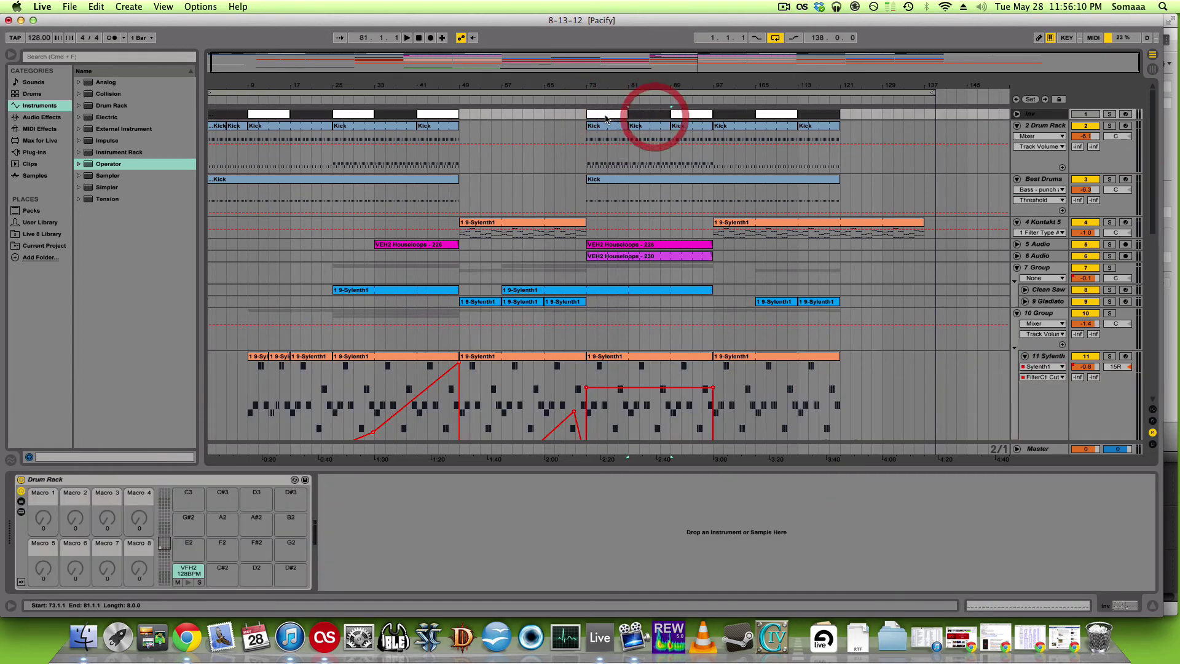
click(606, 116)
click(1063, 114)
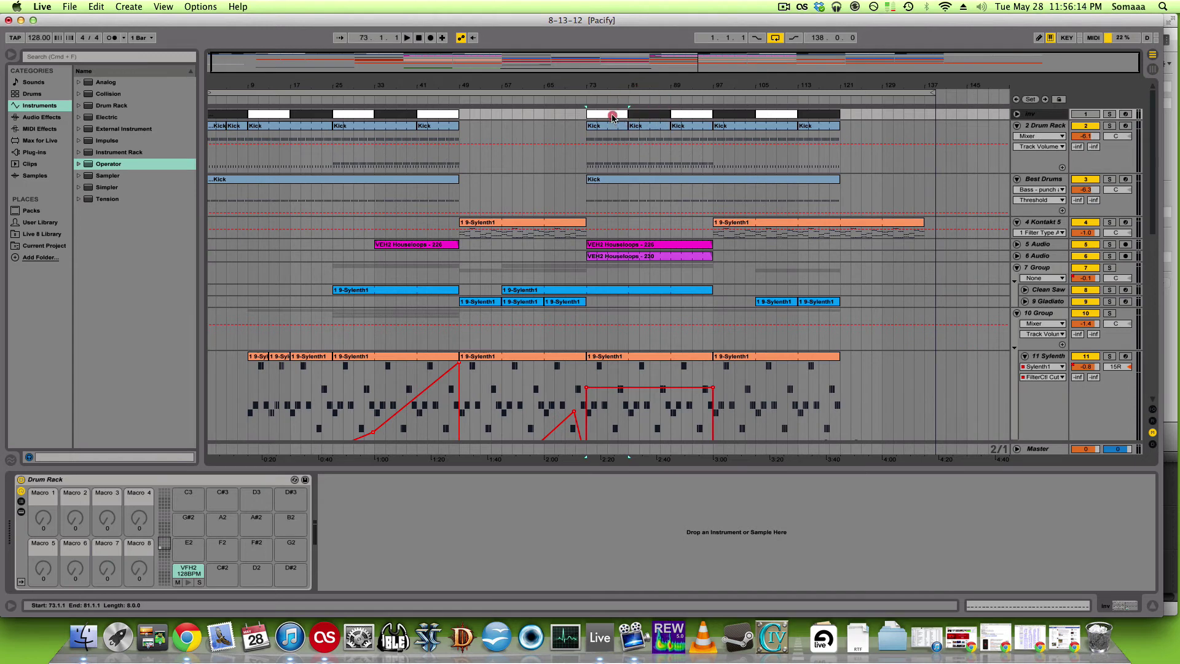
click(611, 116)
click(1038, 357)
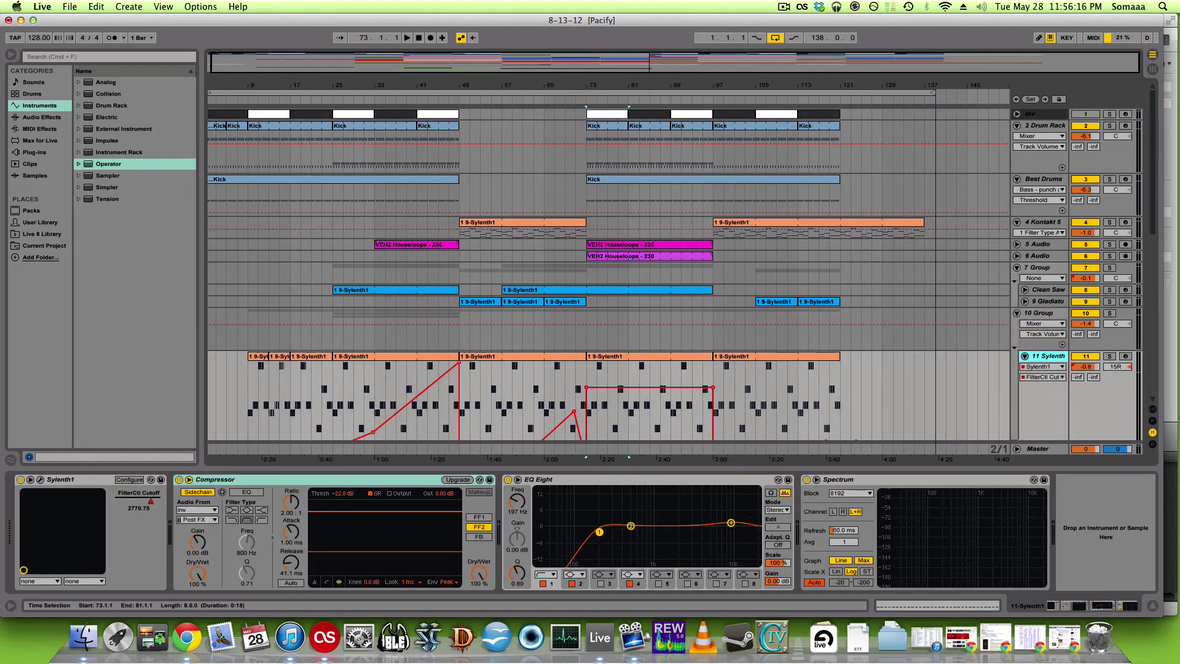
- Select the two inv trigger clips at bars 73–89 and try deleting them
shift+click(652, 115)
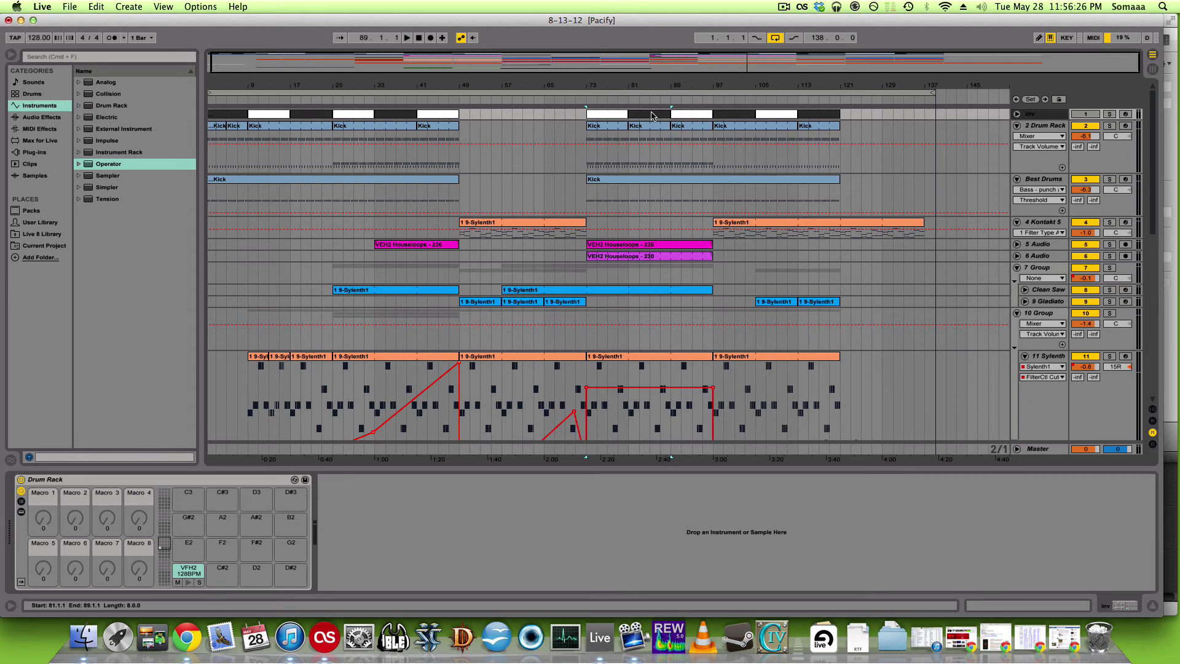
shift+click(652, 115)
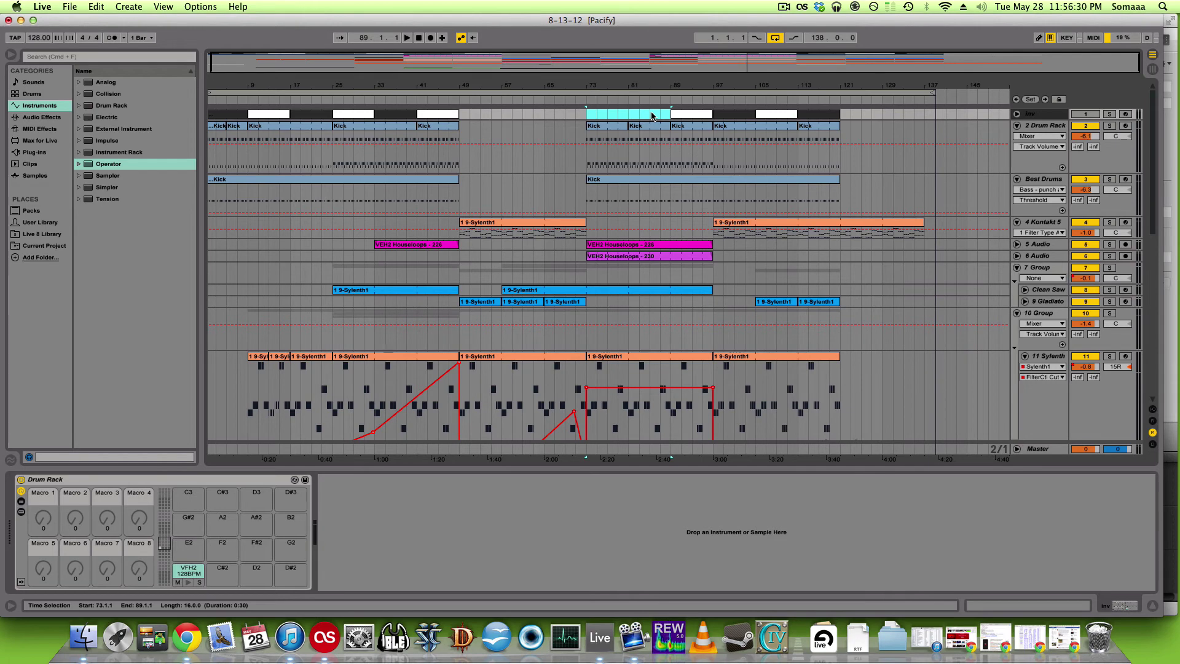
- Play from bar 73 while twice deleting and restoring the inv trigger clips at bars 73–89 to compare the sound
click(608, 144)
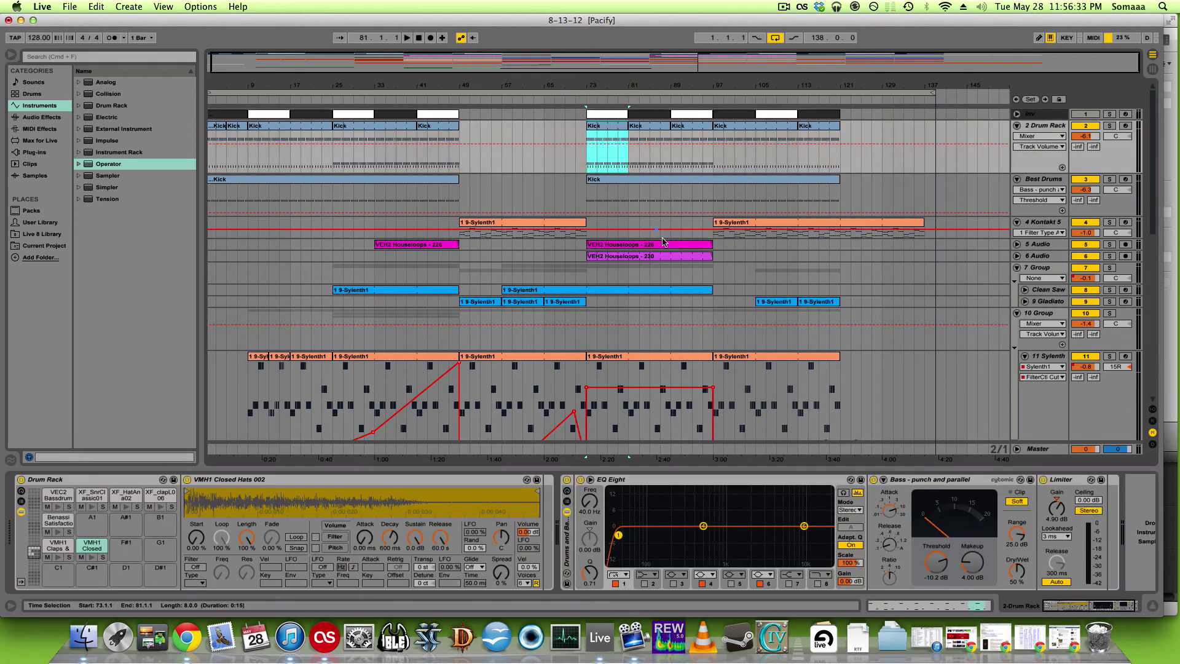
key(space)
shift+click(668, 117)
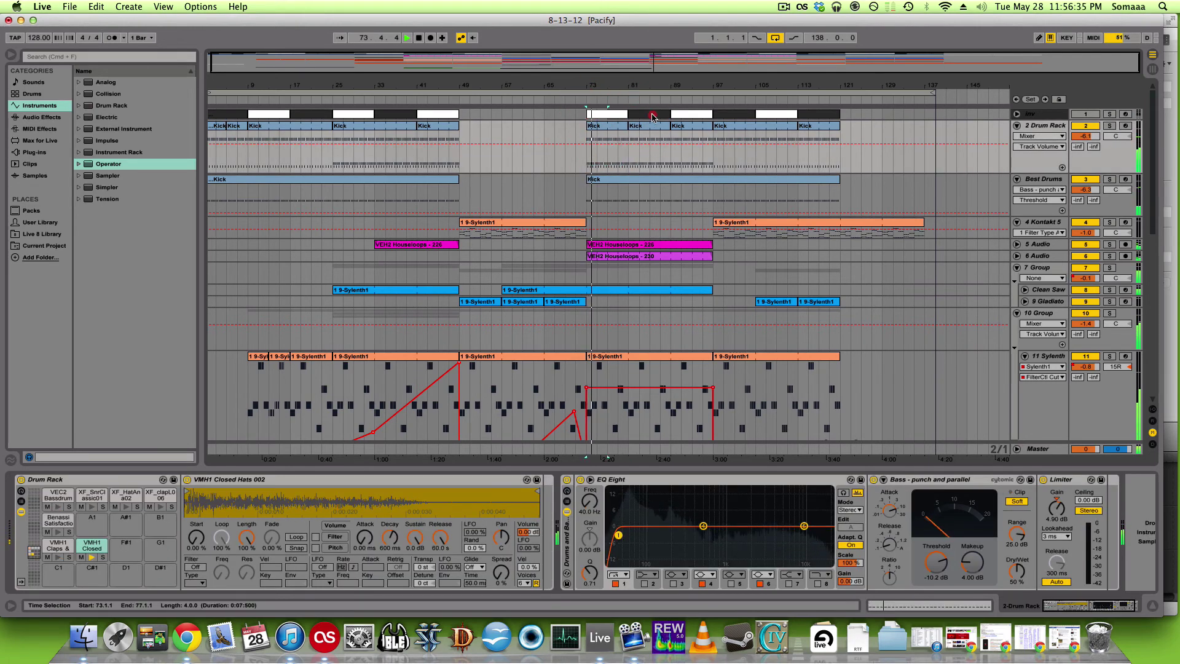
click(671, 114)
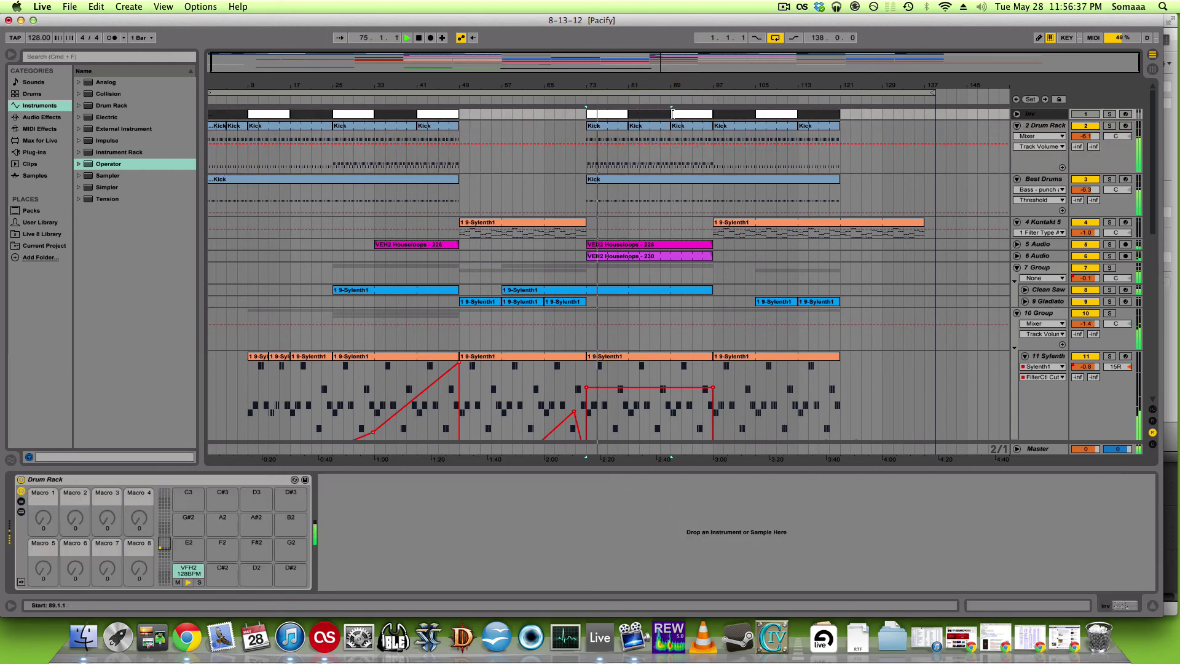
shift+click(672, 115)
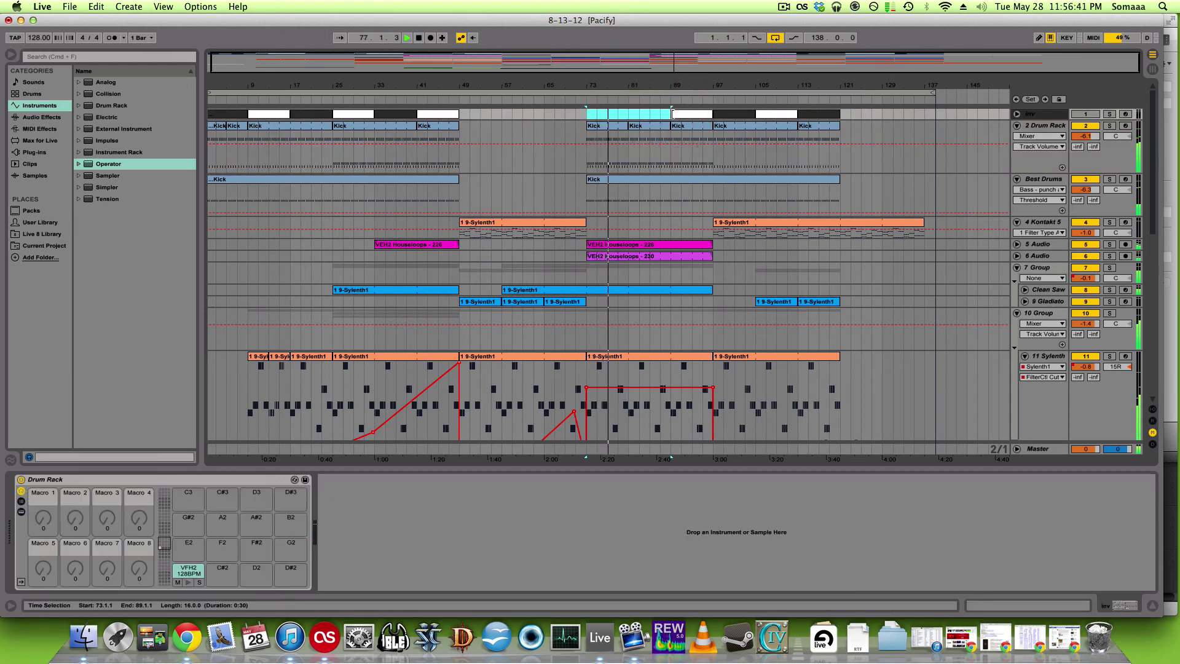
key(super+z)
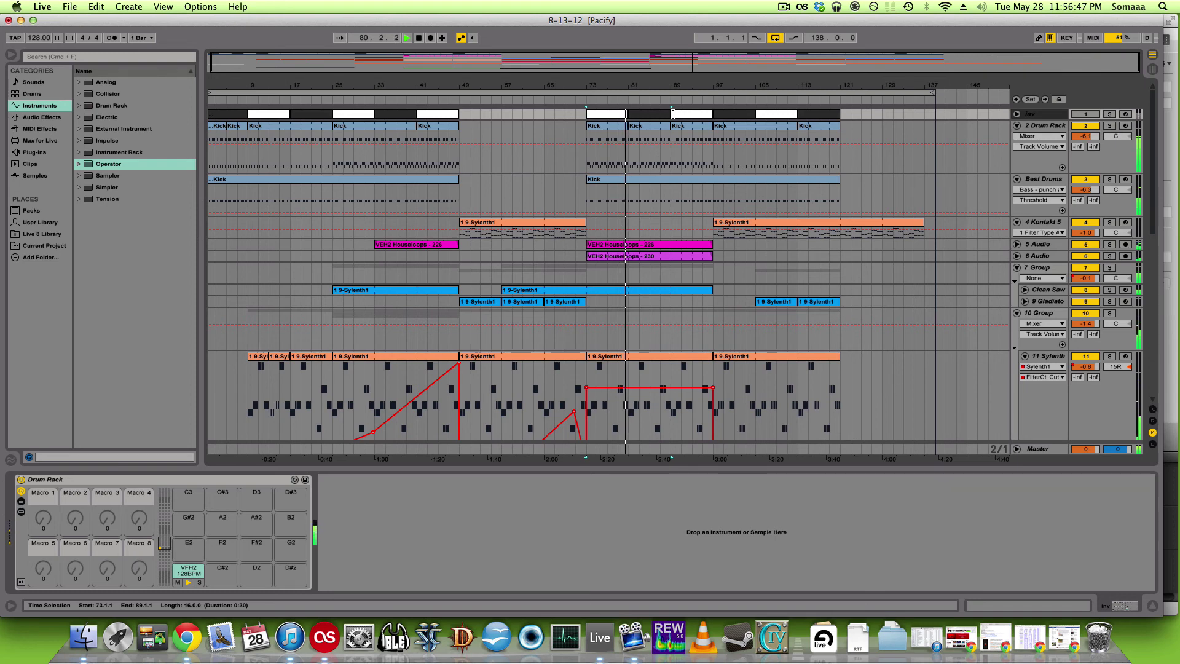
key(Delete)
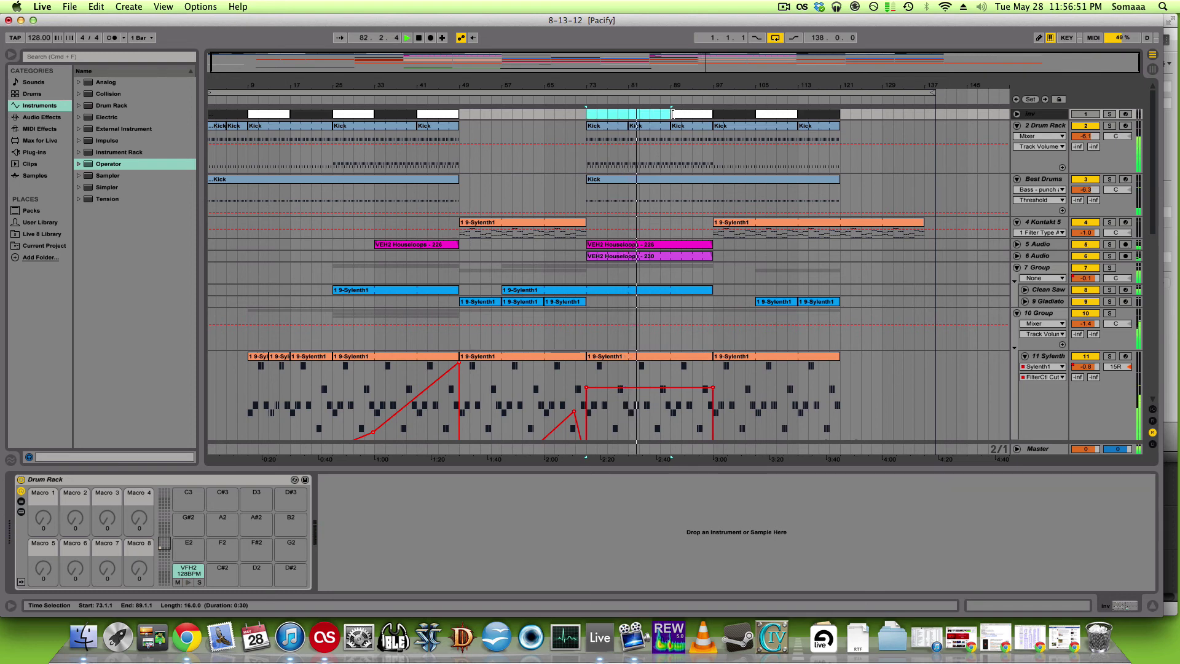
key(super+z)
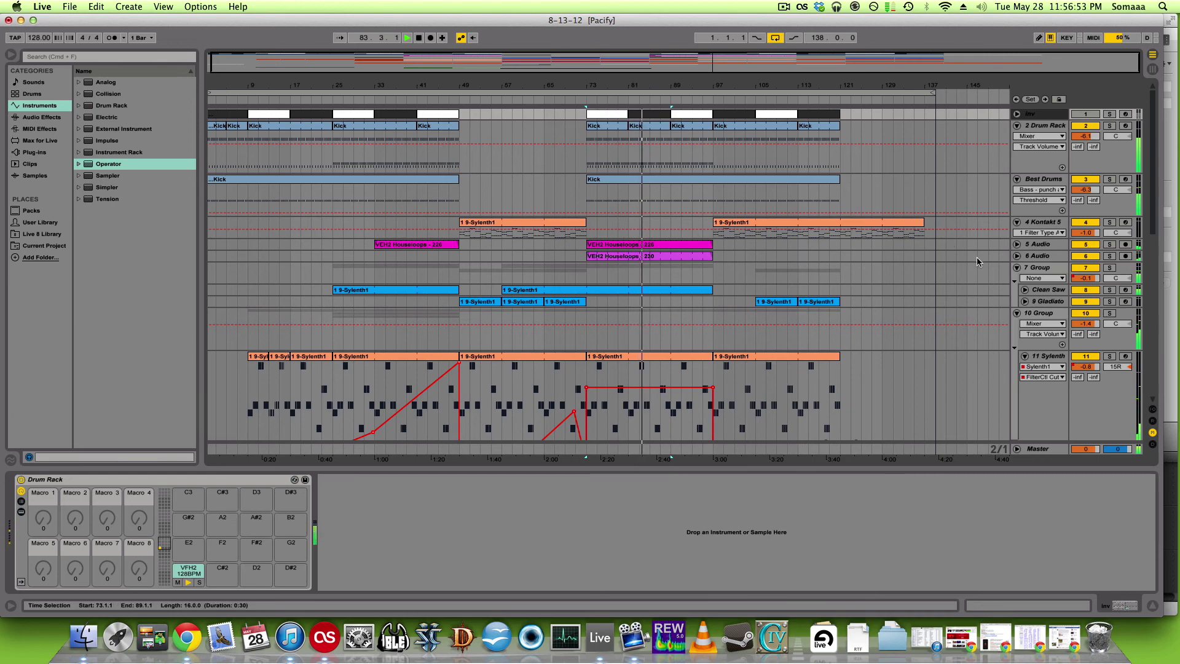
- Swap the compressor settings on track 11 Sylenth1 for the personal sidechain preset, last in the Compressor preset list
click(1047, 358)
scroll(738, 347, down, 5)
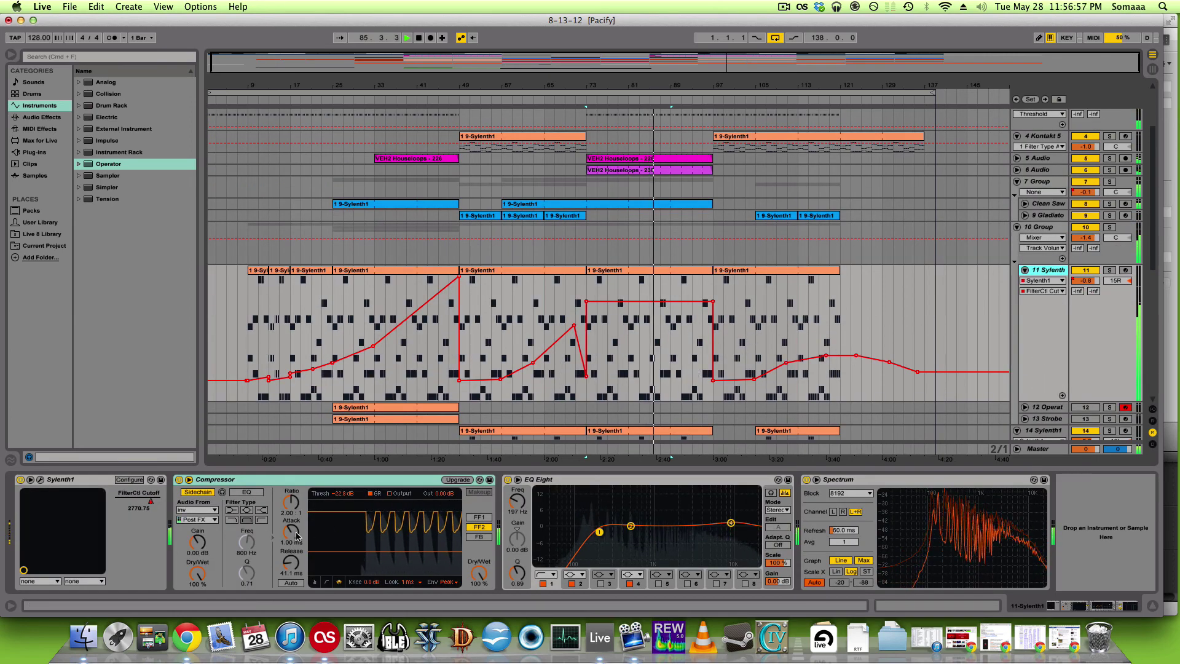
click(481, 479)
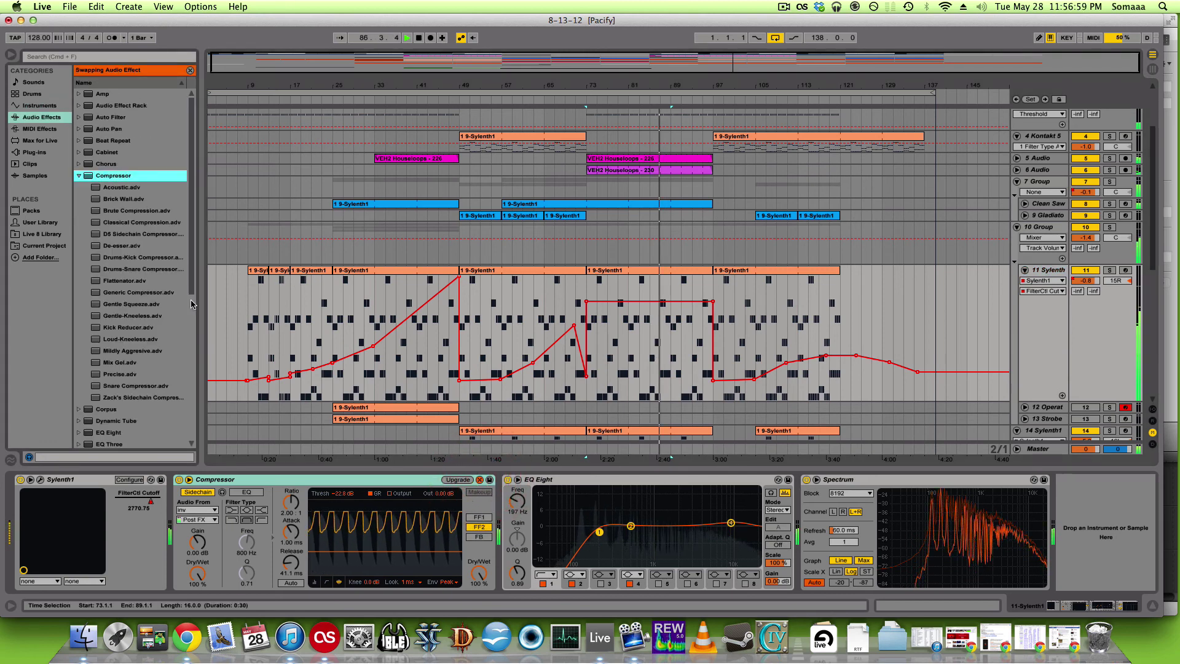
click(145, 397)
double_click(145, 398)
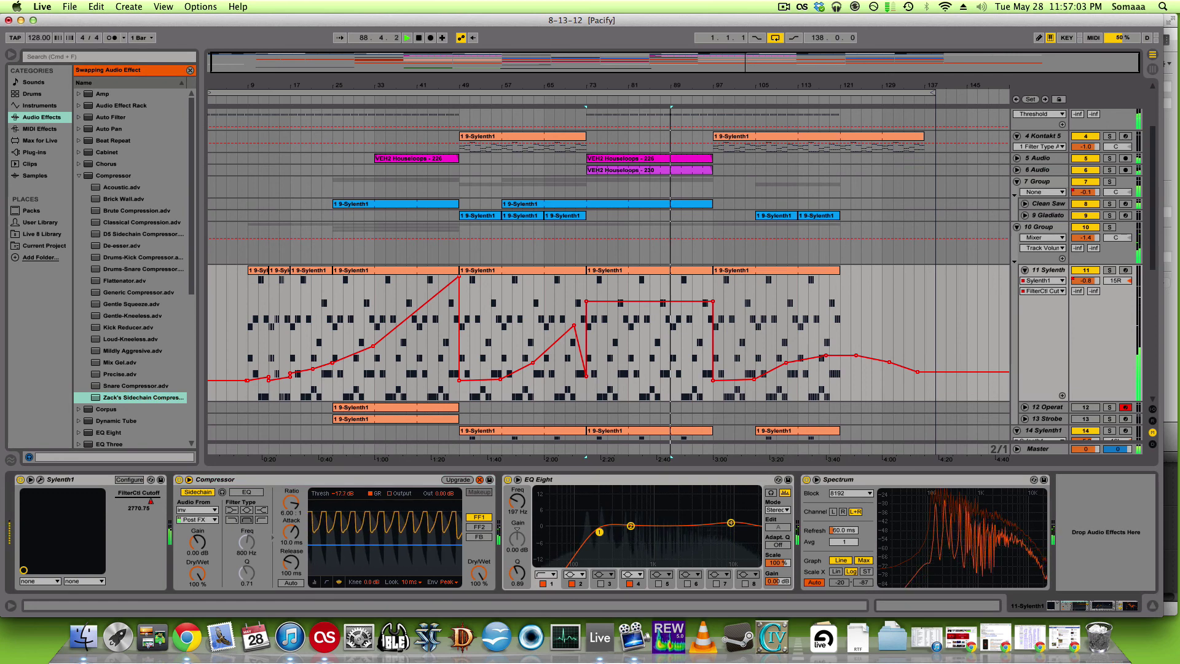
- Set the compressor's release to 49.2 ms and threshold to -14.2 dB, and stop playback
drag(291, 562, 291, 577)
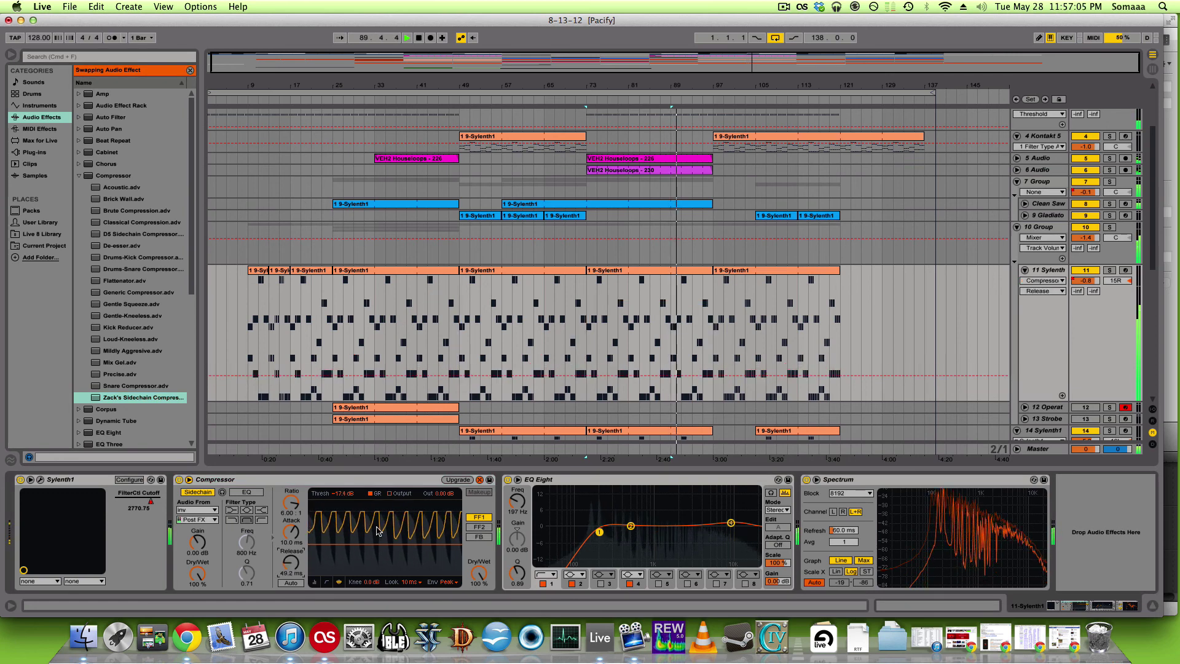
drag(384, 539, 384, 536)
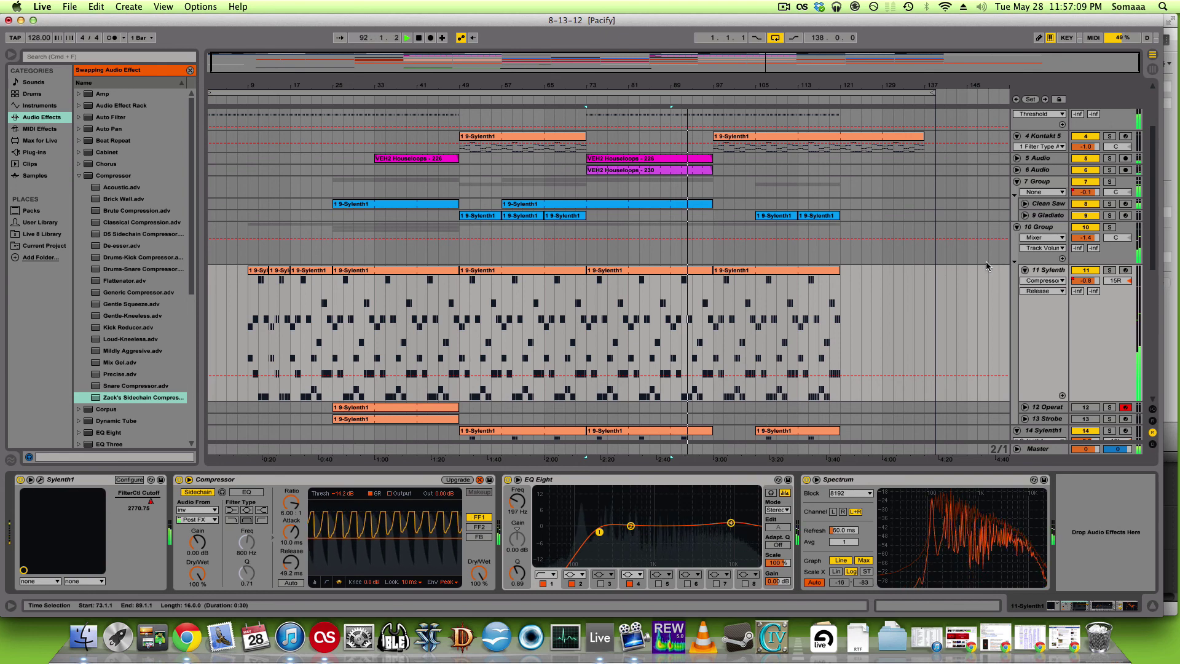
key(space)
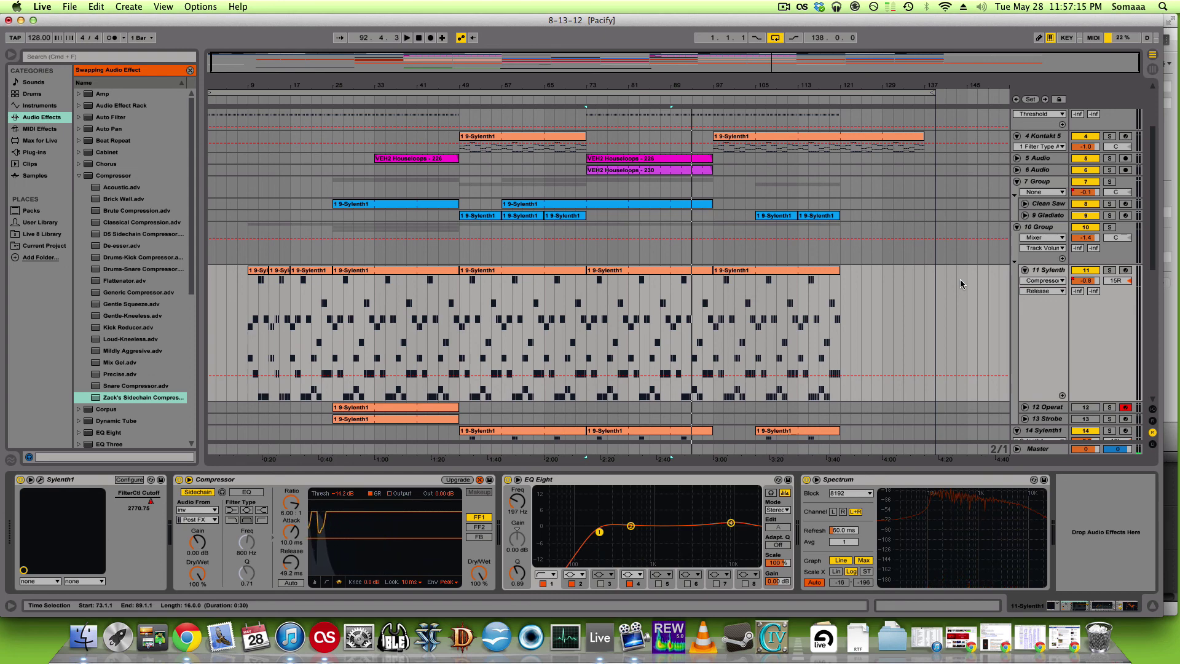
- Leave preset swapping and hide the browser to widen the arrangement
click(11, 54)
scroll(712, 259, down, 3)
key(super+alt+b)
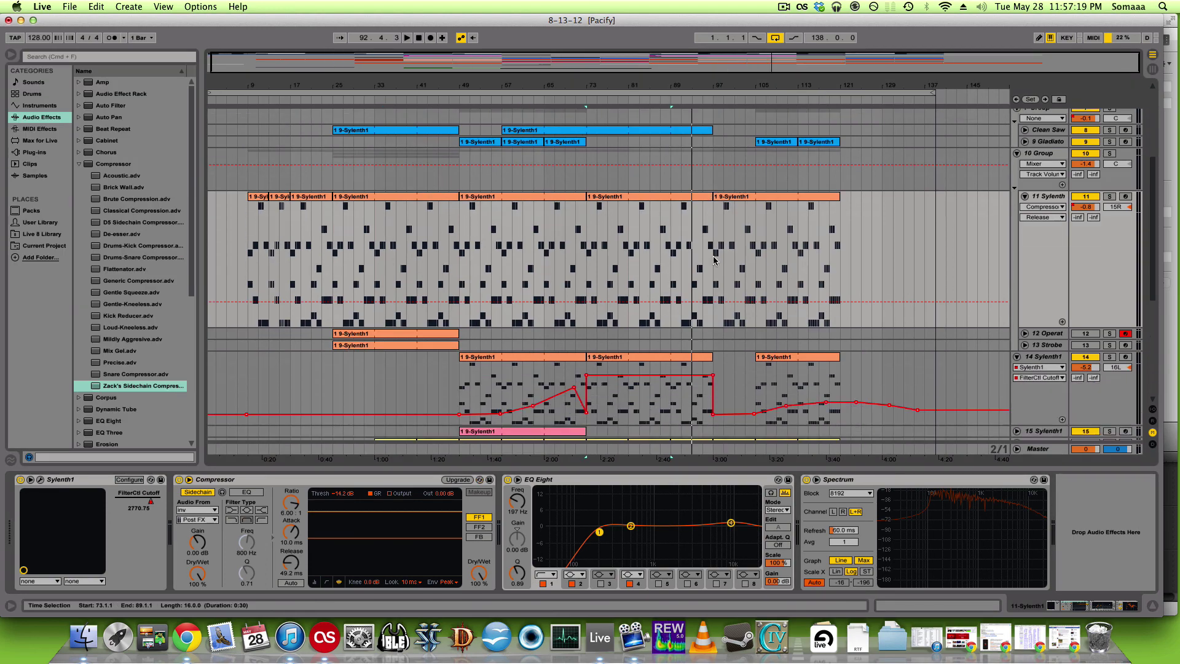
key(super+alt+b)
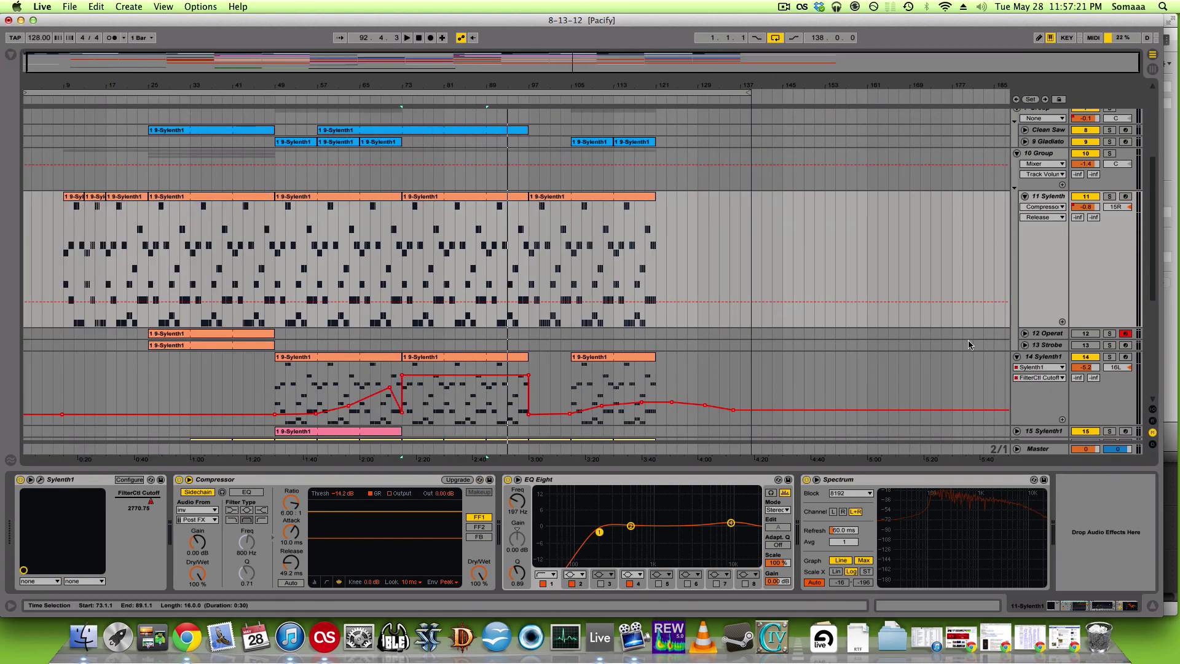
- Select the bar 73–97 clip on track 14 Sylenth1 to show the track's device chain
scroll(431, 276, down, 3)
click(442, 285)
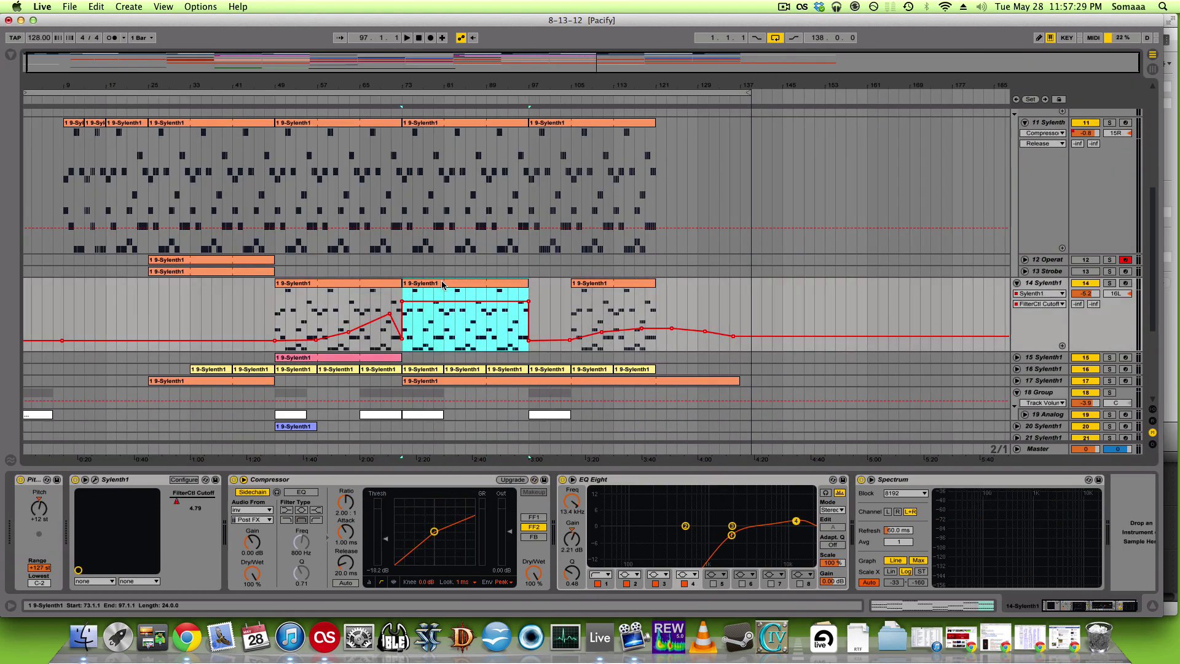
click(443, 284)
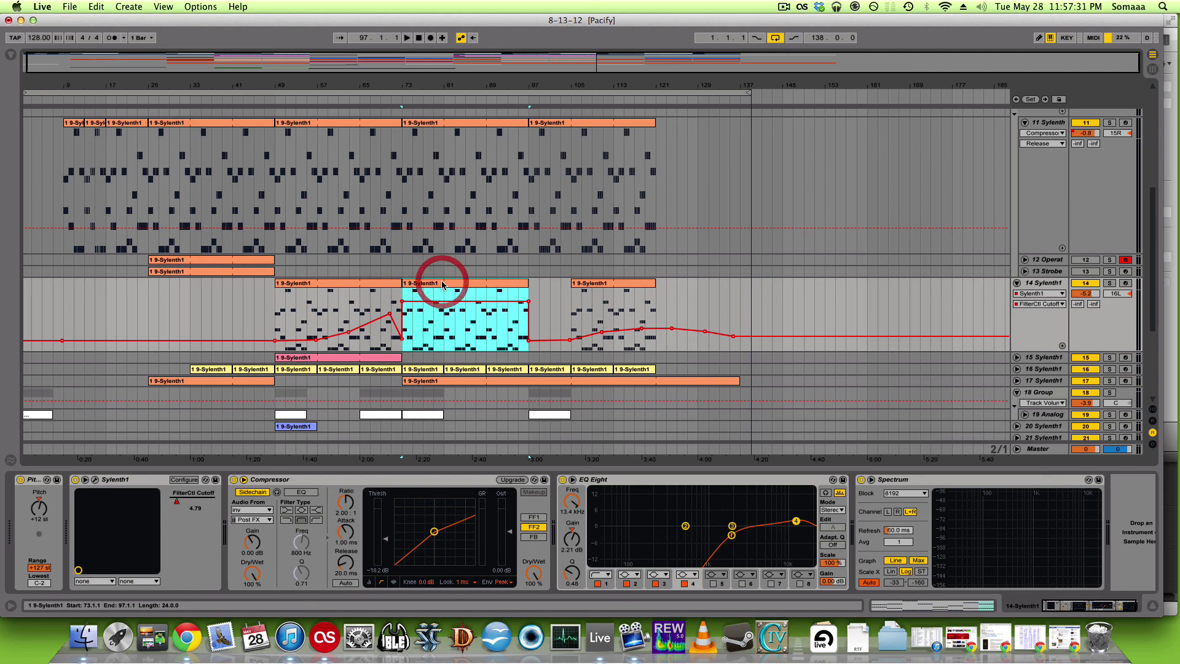